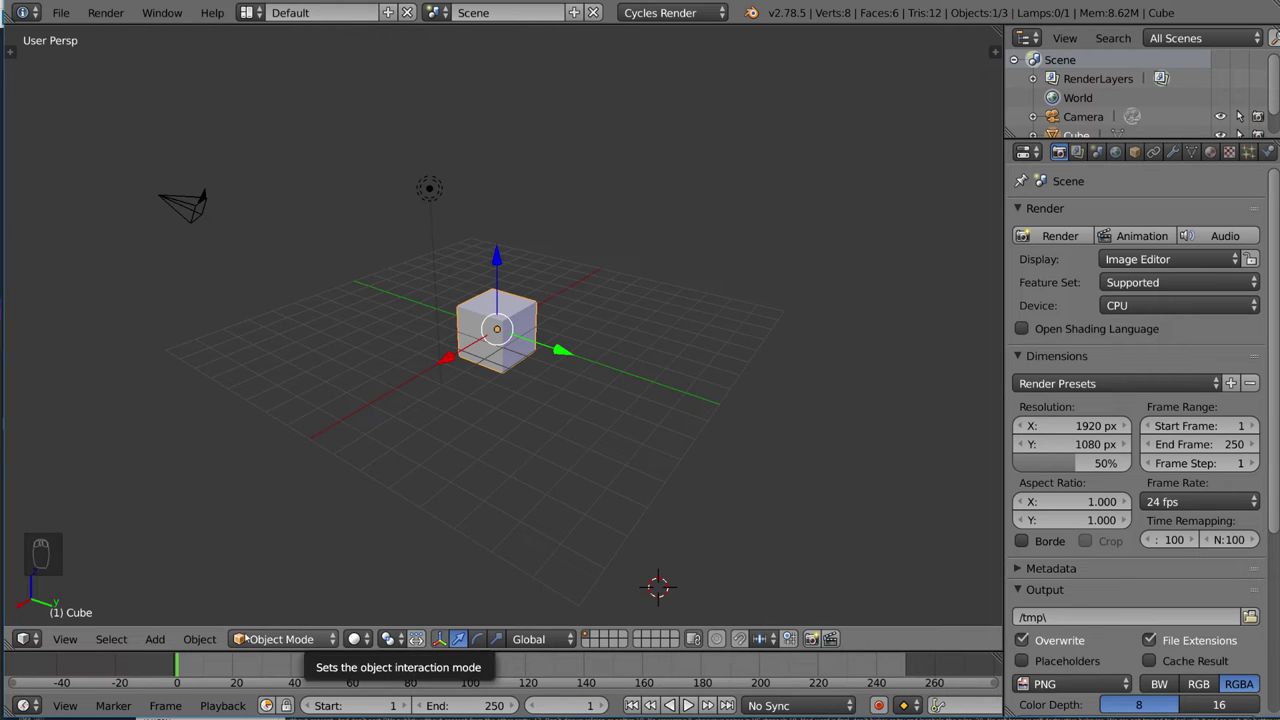
# Step: Switch the cube between Object and Edit Mode from the mode list, ending in Edit Mode via Tab
pyautogui.click(331, 640)
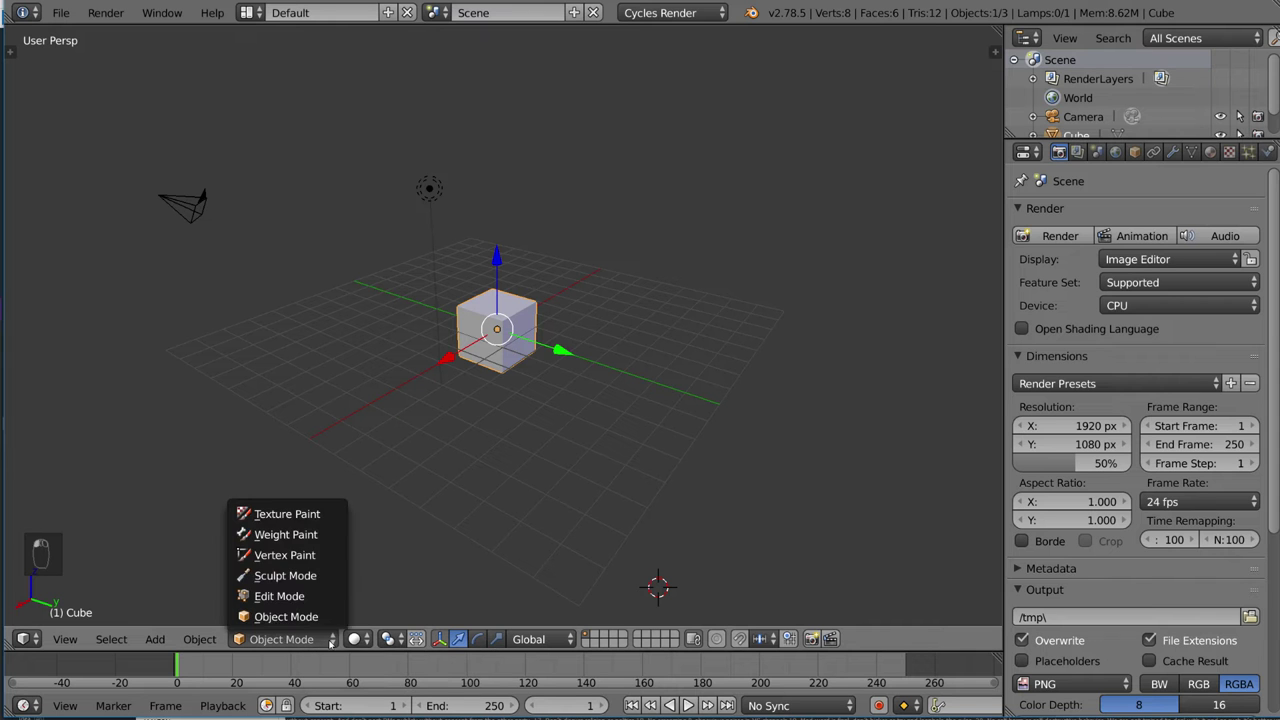
pyautogui.click(295, 596)
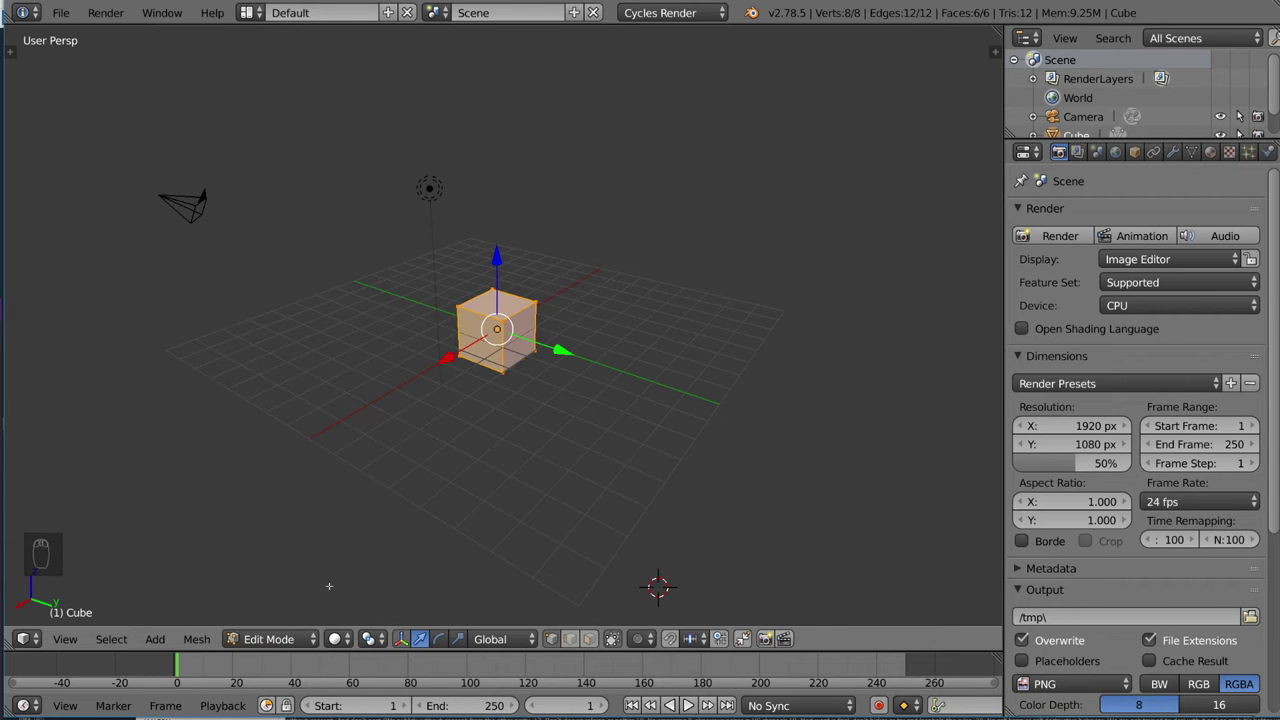
pyautogui.click(290, 639)
pyautogui.click(285, 617)
pyautogui.click(290, 639)
pyautogui.press('Tab')
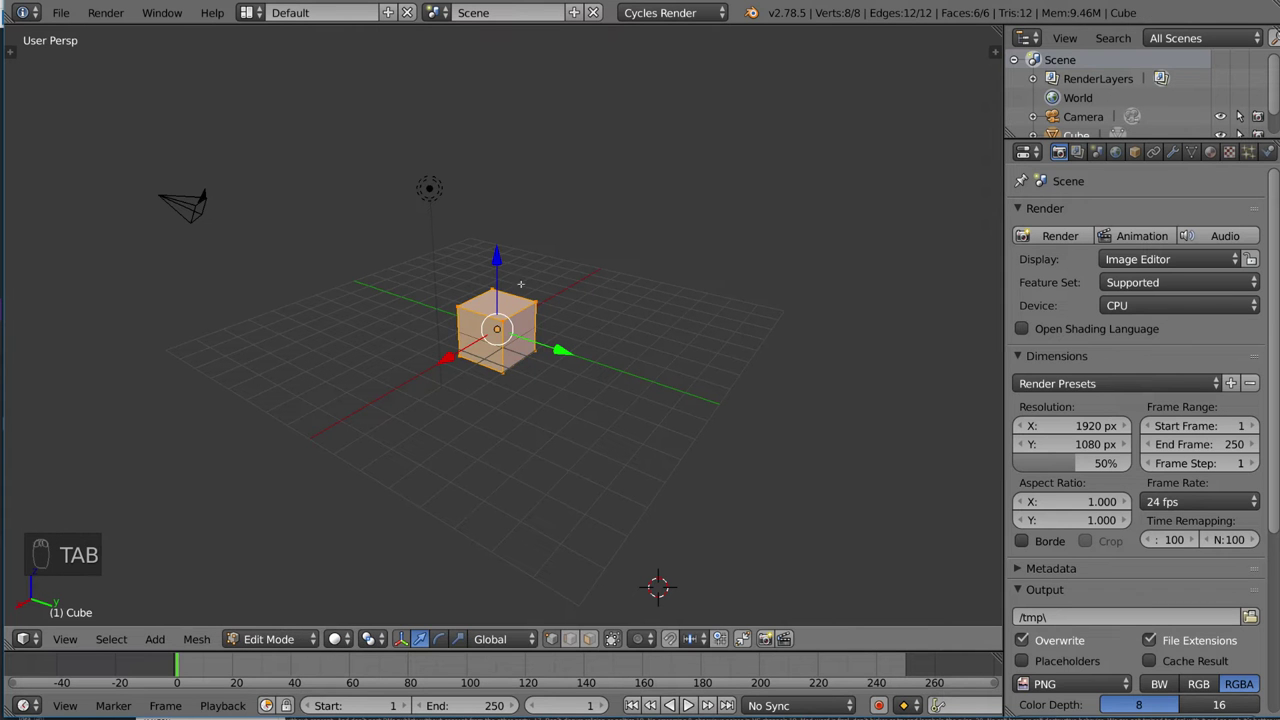
pyautogui.scroll(5, 483, 433)
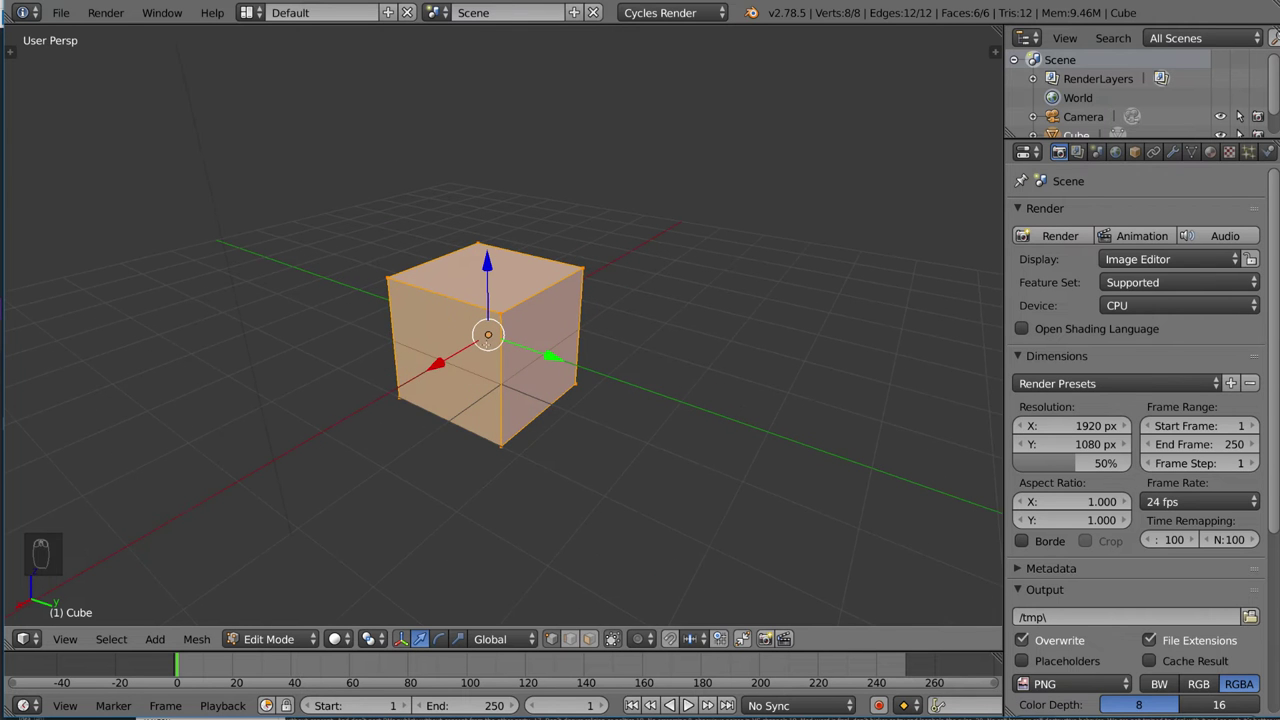
pyautogui.scroll(-4, 590, 391)
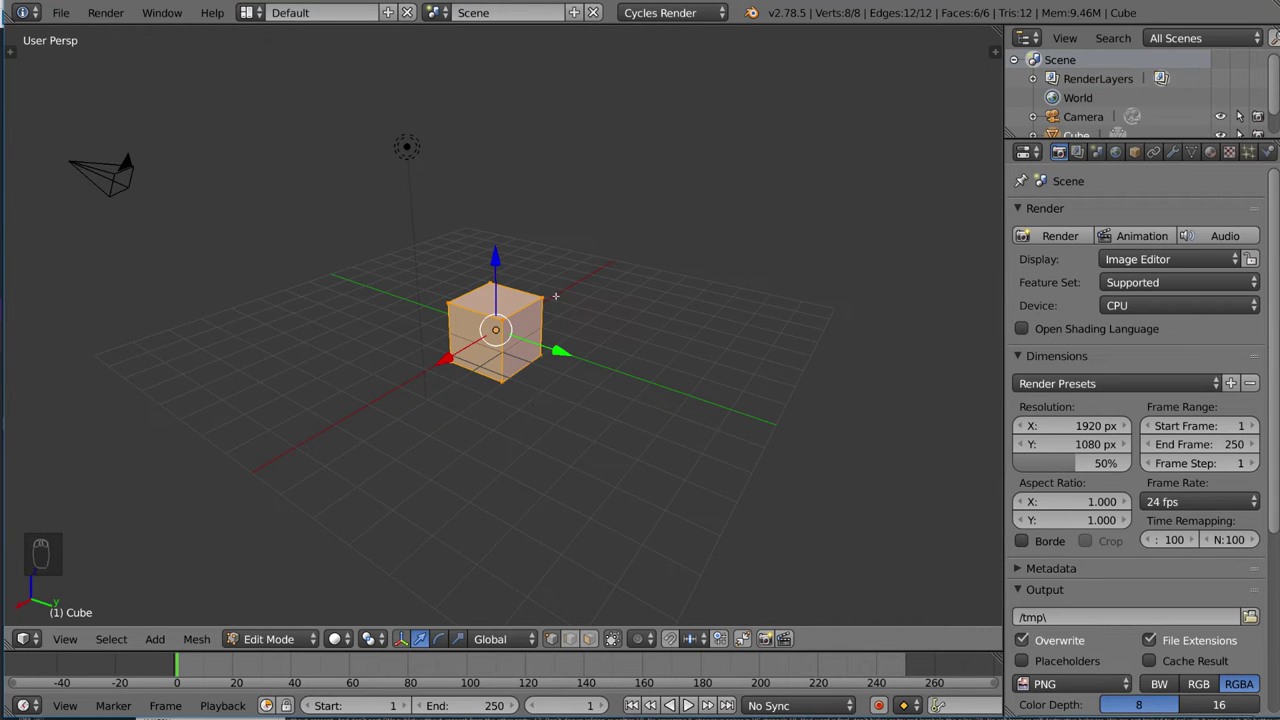
# Step: Select several corner vertices one at a time and try moving the back-left top vertex, cancelling it
pyautogui.rightClick(540, 354)
pyautogui.click(540, 354)
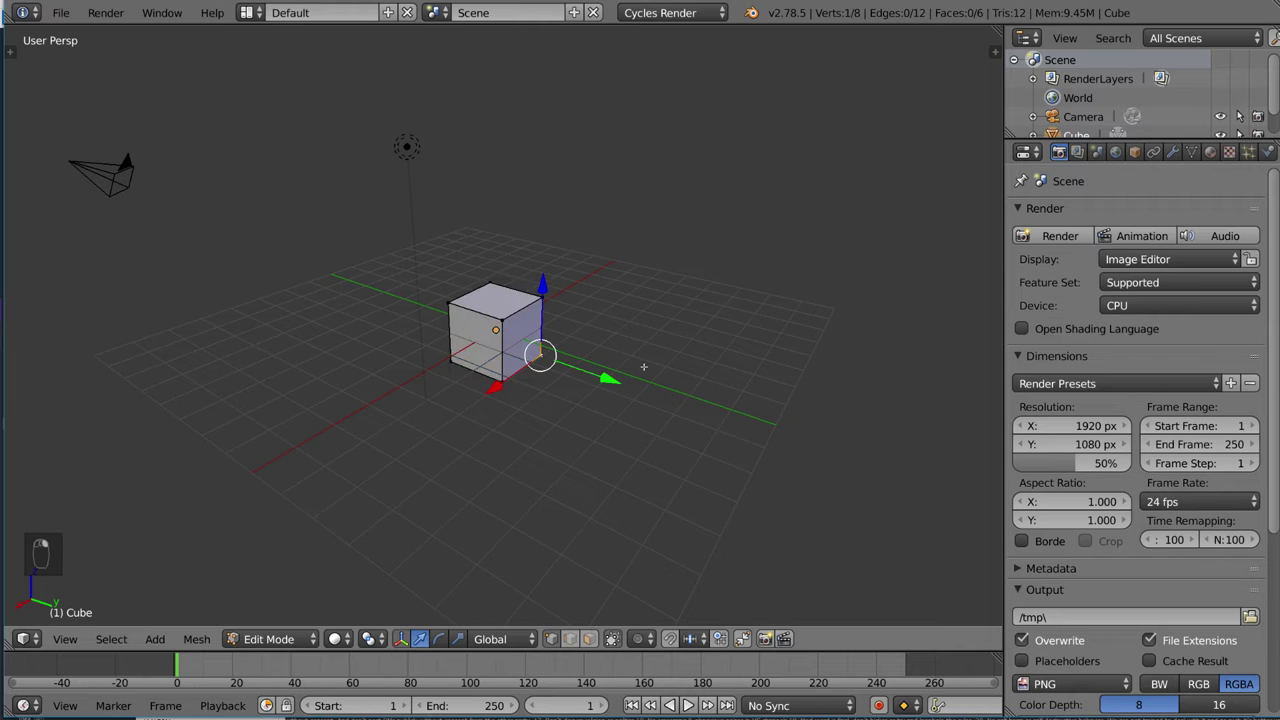
pyautogui.rightClick(543, 296)
pyautogui.click(543, 296)
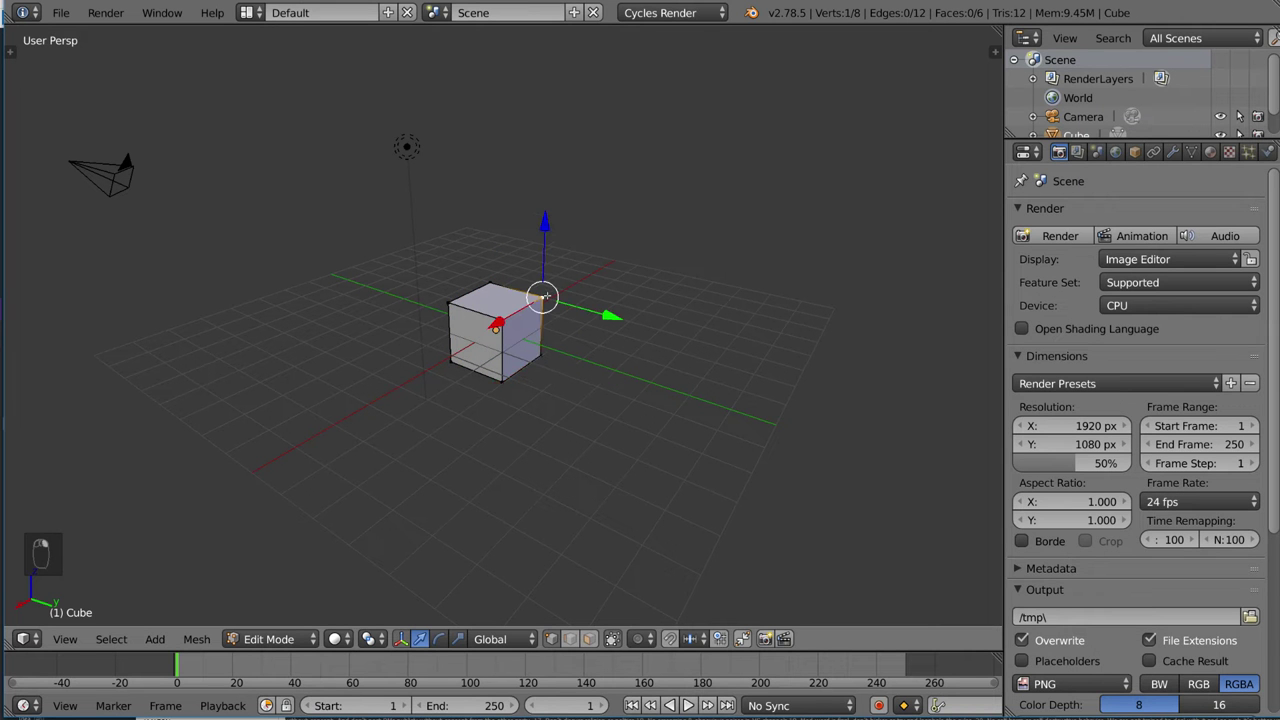
pyautogui.rightClick(441, 302)
pyautogui.click(441, 302)
pyautogui.press('g')
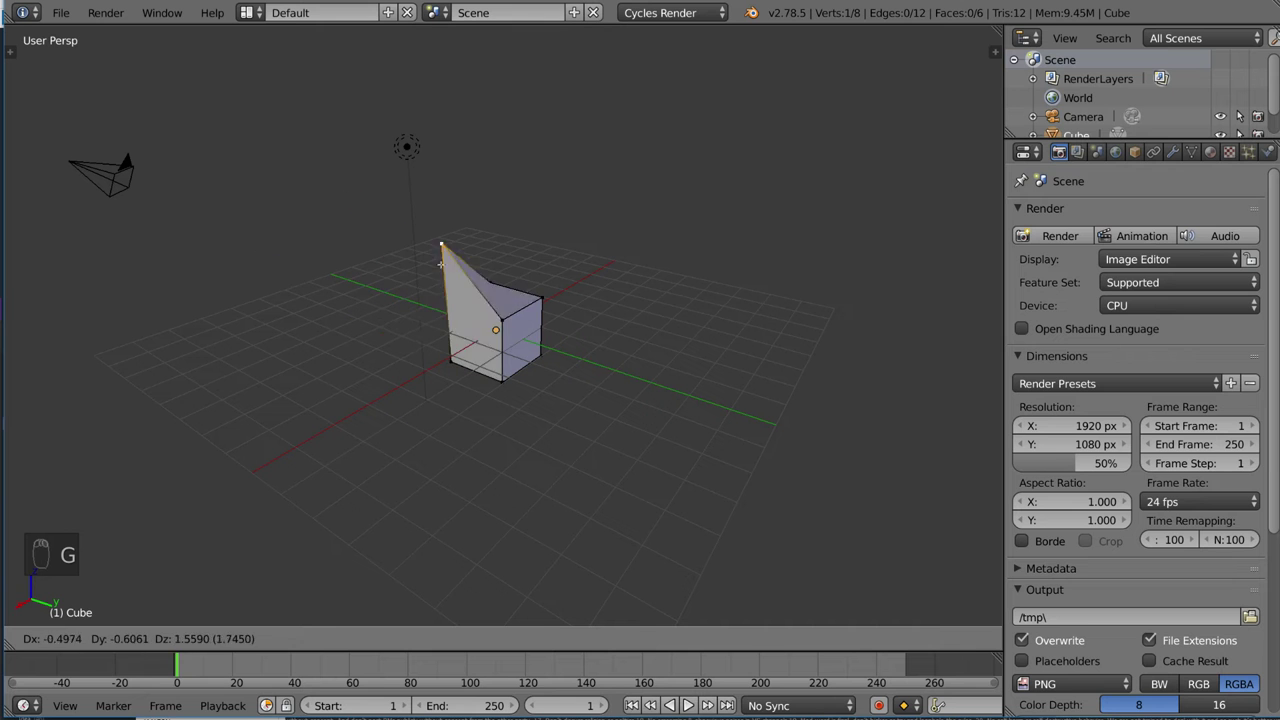
pyautogui.rightClick(441, 275)
# Step: Trial-move the lower-left vertex, then rotate and scale a two-vertex edge, cancelling each
pyautogui.rightClick(448, 362)
pyautogui.click(448, 362)
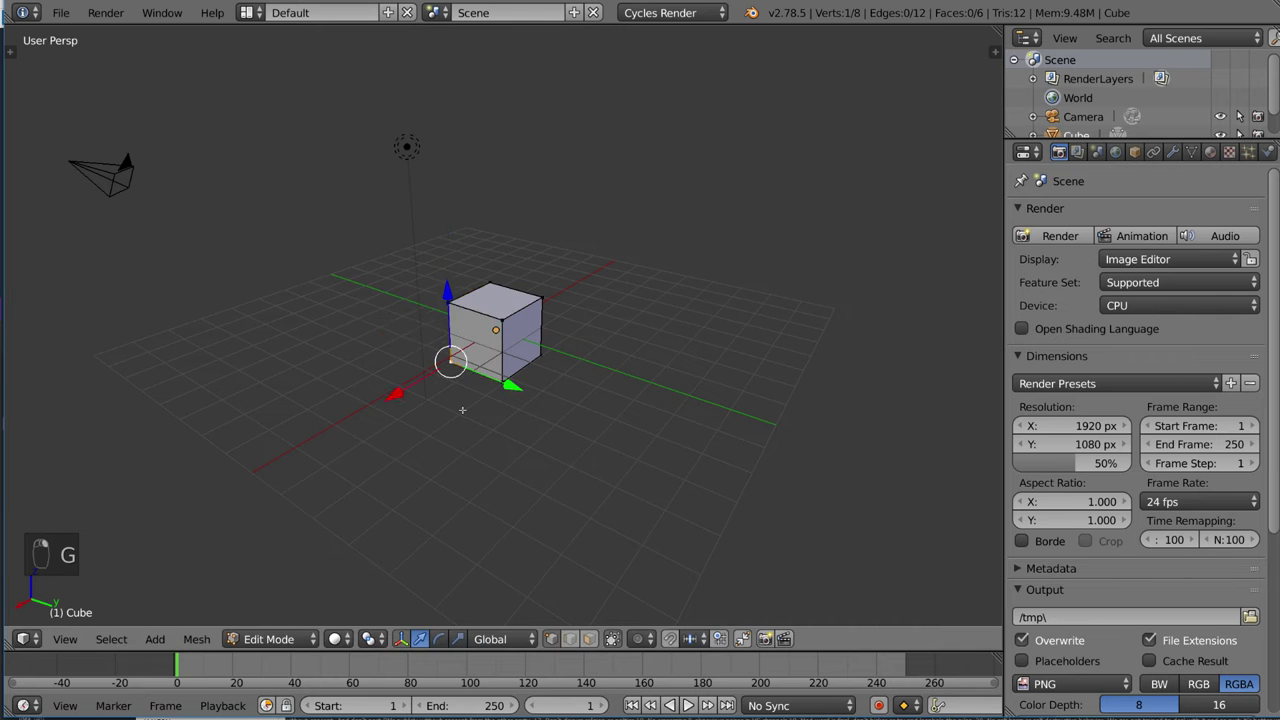
pyautogui.press('g')
pyautogui.rightClick(456, 368)
pyautogui.keyDown('shift'); pyautogui.rightClick(448, 302); pyautogui.keyUp('shift')
pyautogui.press('r')
pyautogui.rightClick(484, 440)
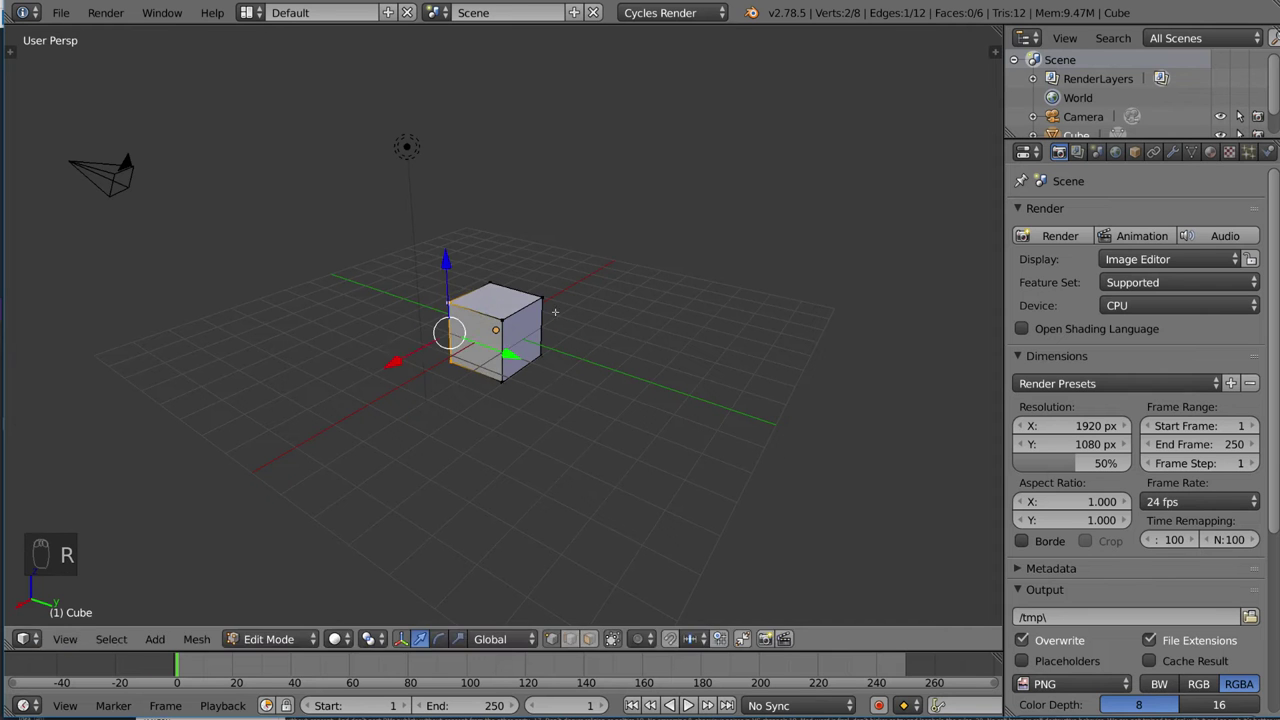
pyautogui.press('s')
pyautogui.rightClick(490, 357)
# Step: Select the front-left face and try rotating, moving and scaling it, cancelling every change
pyautogui.keyDown('shift'); pyautogui.rightClick(500, 312); pyautogui.keyUp('shift')
pyautogui.keyDown('shift'); pyautogui.rightClick(503, 379); pyautogui.keyUp('shift')
pyautogui.press('r')
pyautogui.press('r')
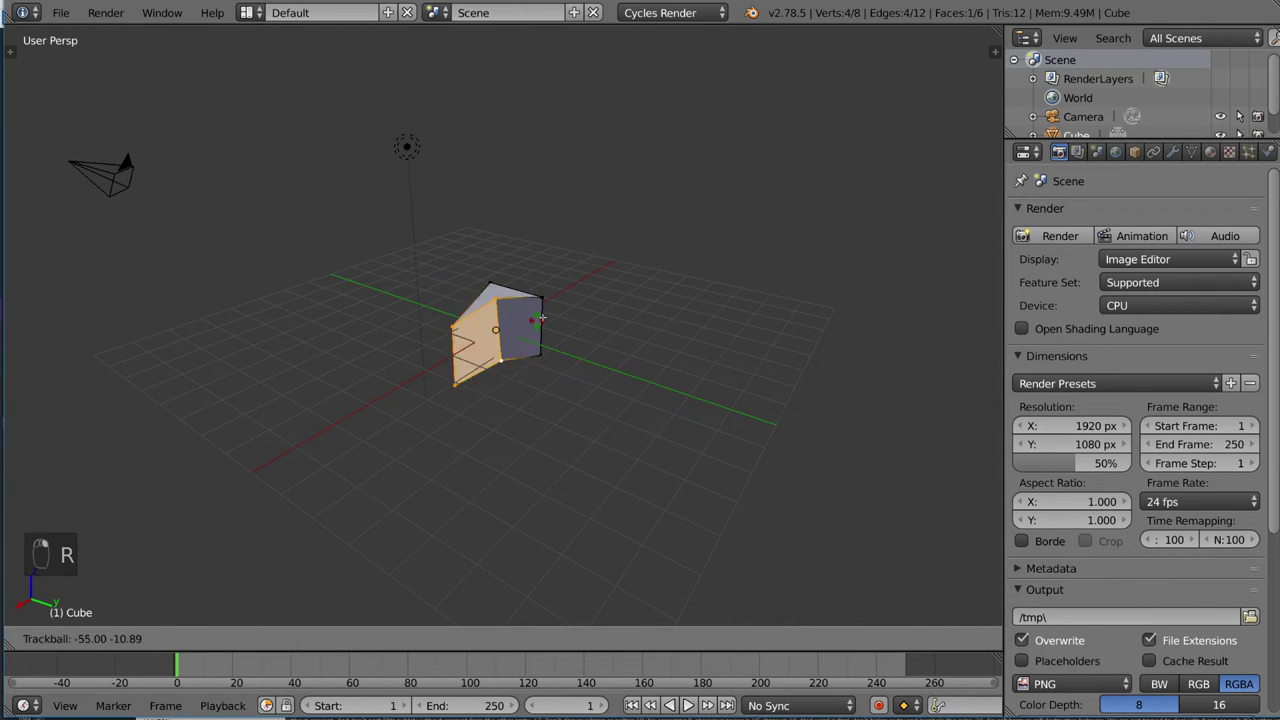
pyautogui.rightClick(551, 306)
pyautogui.press('g')
pyautogui.rightClick(537, 337)
pyautogui.press('s')
pyautogui.rightClick(594, 366)
# Step: Try one more face move, cancel it, and return the unchanged cube to Object Mode
pyautogui.moveTo(623, 337); pyautogui.dragTo(576, 351, button='middle')
pyautogui.press('g')
pyautogui.press('g')
pyautogui.rightClick(543, 362)
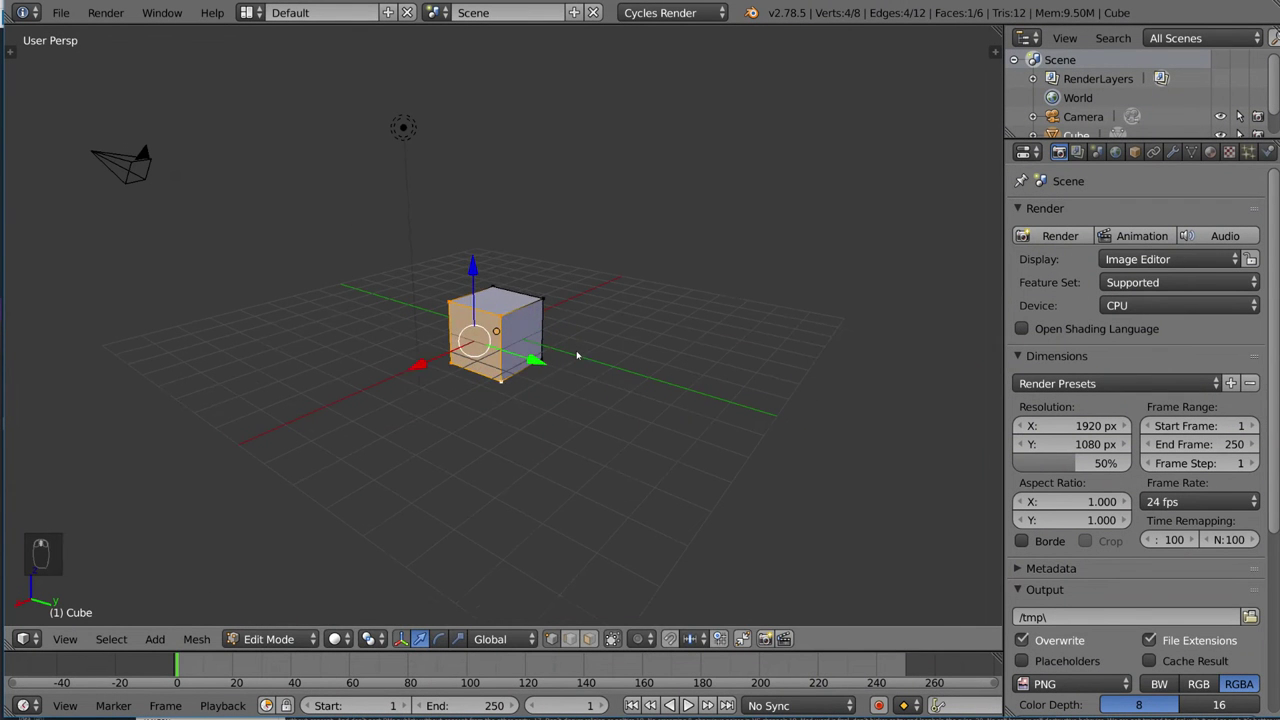
pyautogui.press('Tab')
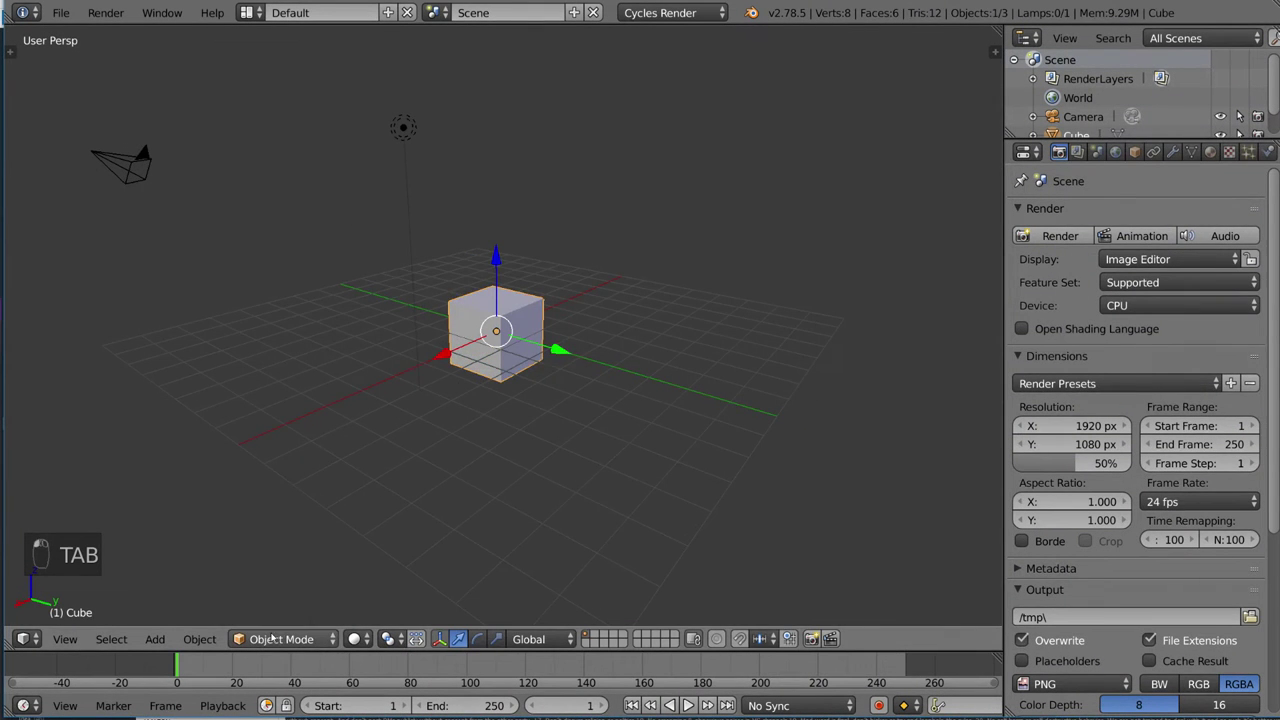
# Step: Orbit the view and try moving the whole cube, cancelling the move
pyautogui.moveTo(490, 393); pyautogui.dragTo(420, 386, button='middle')
pyautogui.press('g')
pyautogui.rightClick(565, 419)
pyautogui.moveTo(620, 386); pyautogui.dragTo(567, 355, button='middle')
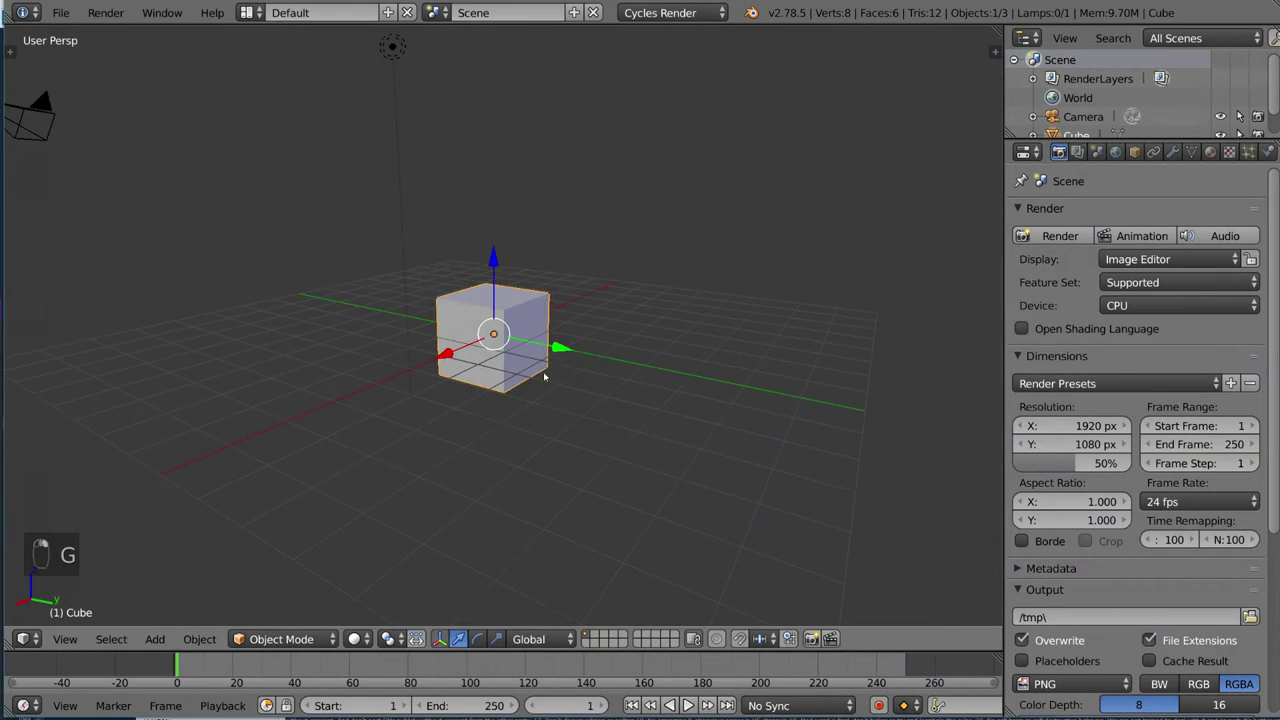
# Step: In Edit Mode, pull the top-right corner vertex out and down into a long point
pyautogui.press('Tab')
pyautogui.rightClick(545, 296)
pyautogui.press('g')
pyautogui.press('g')
pyautogui.click(470, 590)
# Step: Select the top face, rotate then scale it, and return the arrow-shaped mesh to Object Mode
pyautogui.rightClick(436, 300)
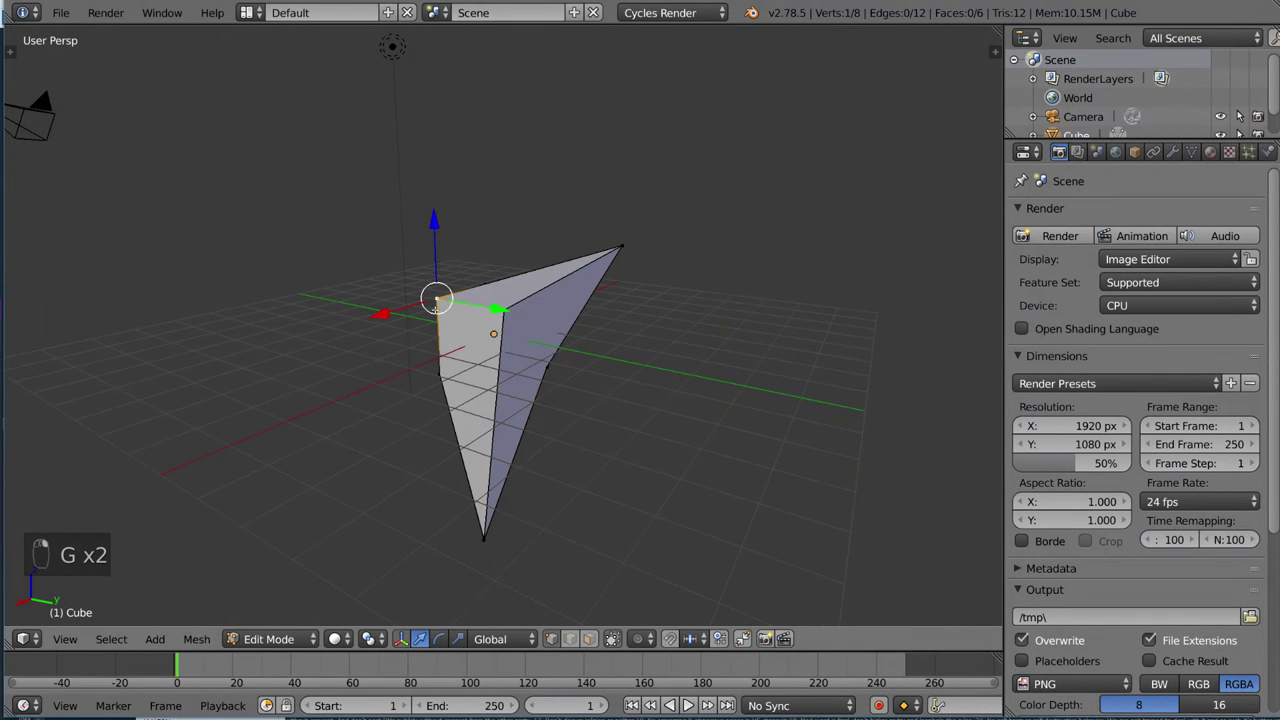
pyautogui.keyDown('alt'); pyautogui.rightClick(526, 298); pyautogui.keyUp('alt')
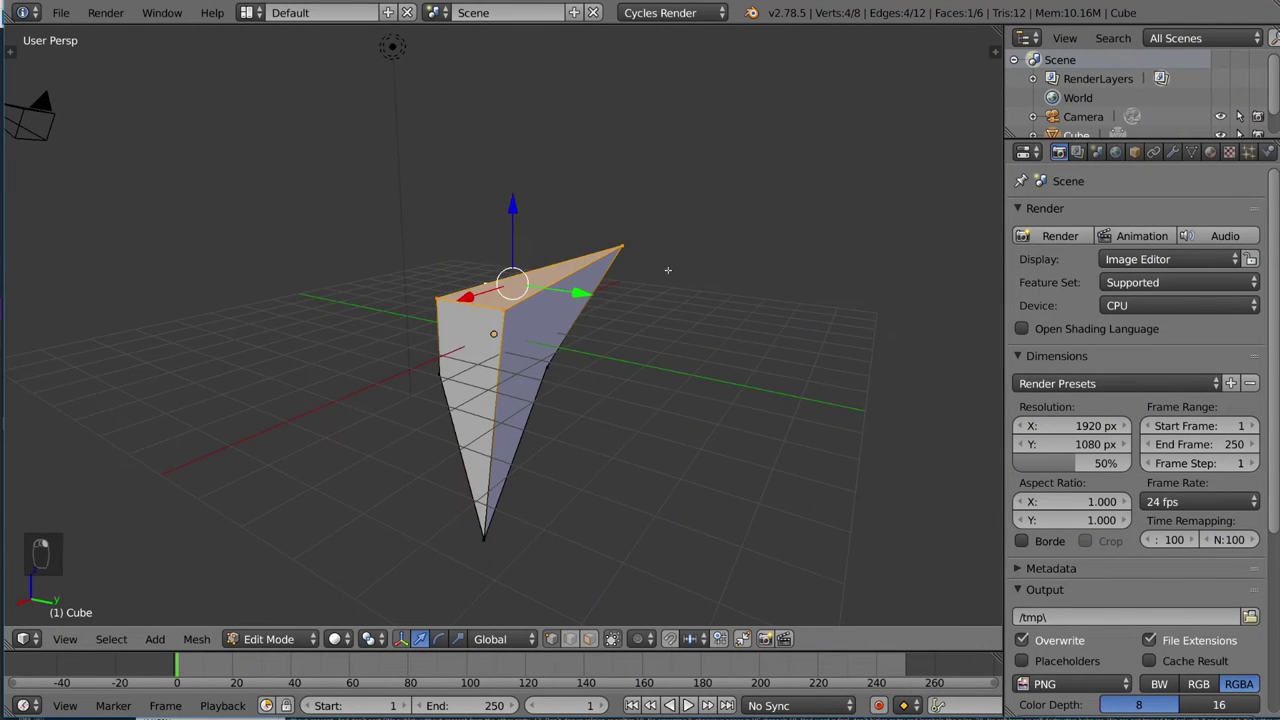
pyautogui.press('r')
pyautogui.press('s')
pyautogui.click(720, 434)
pyautogui.press('Tab')
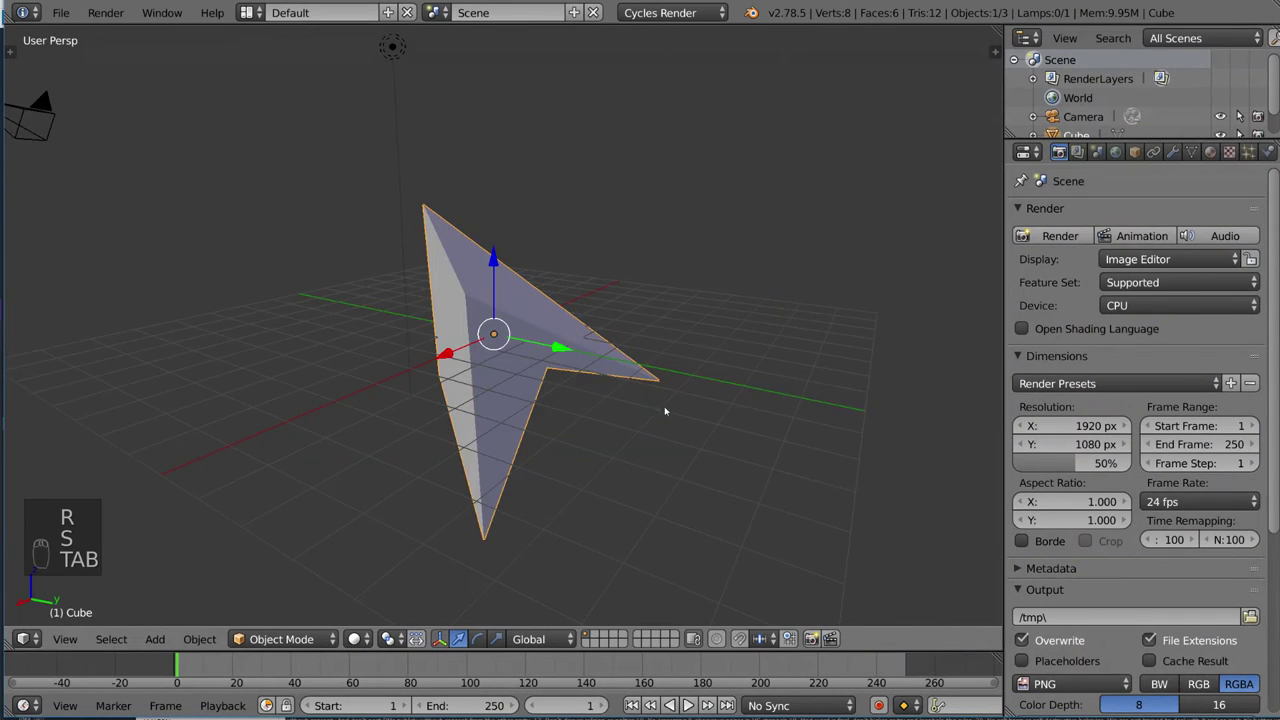
# Step: Orbit the view around the arrow-shaped mesh from several angles
pyautogui.moveTo(654, 408); pyautogui.dragTo(593, 398, button='middle')
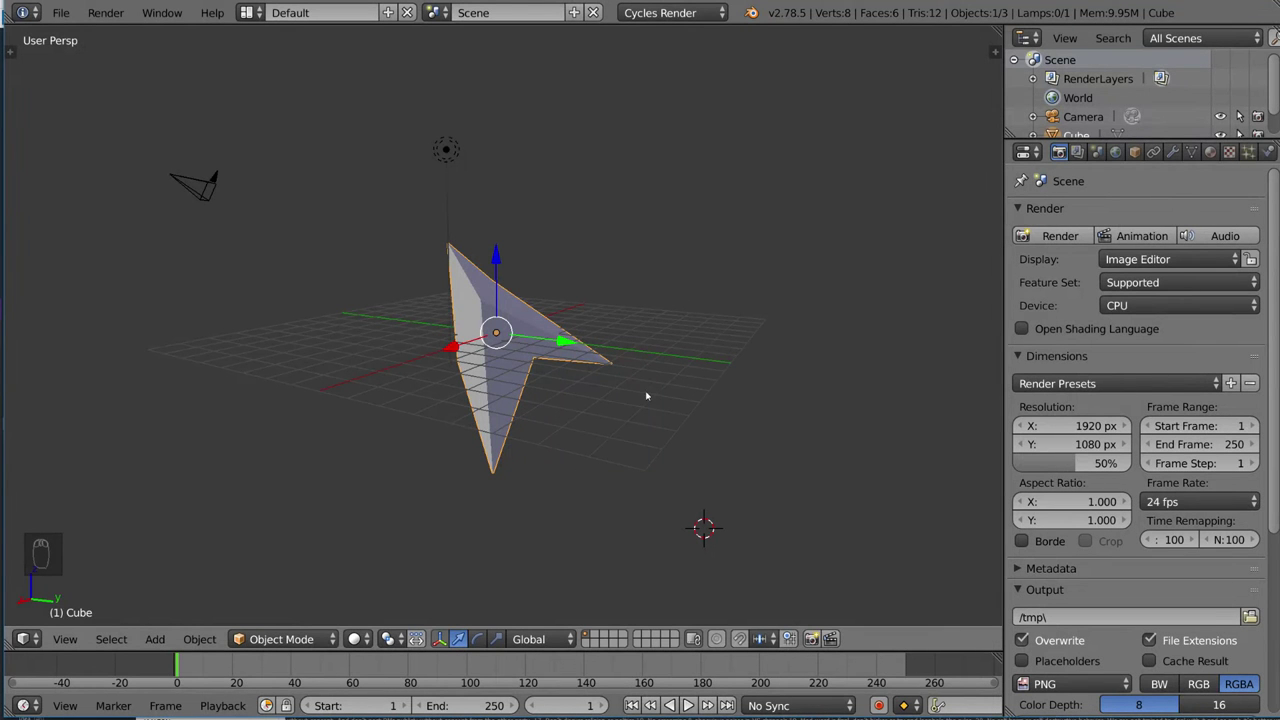
pyautogui.moveTo(600, 394)
pyautogui.mouseDown(button='middle')
pyautogui.moveTo(591, 380)
pyautogui.moveTo(554, 414)
pyautogui.moveTo(580, 405)
pyautogui.mouseUp(button='middle')
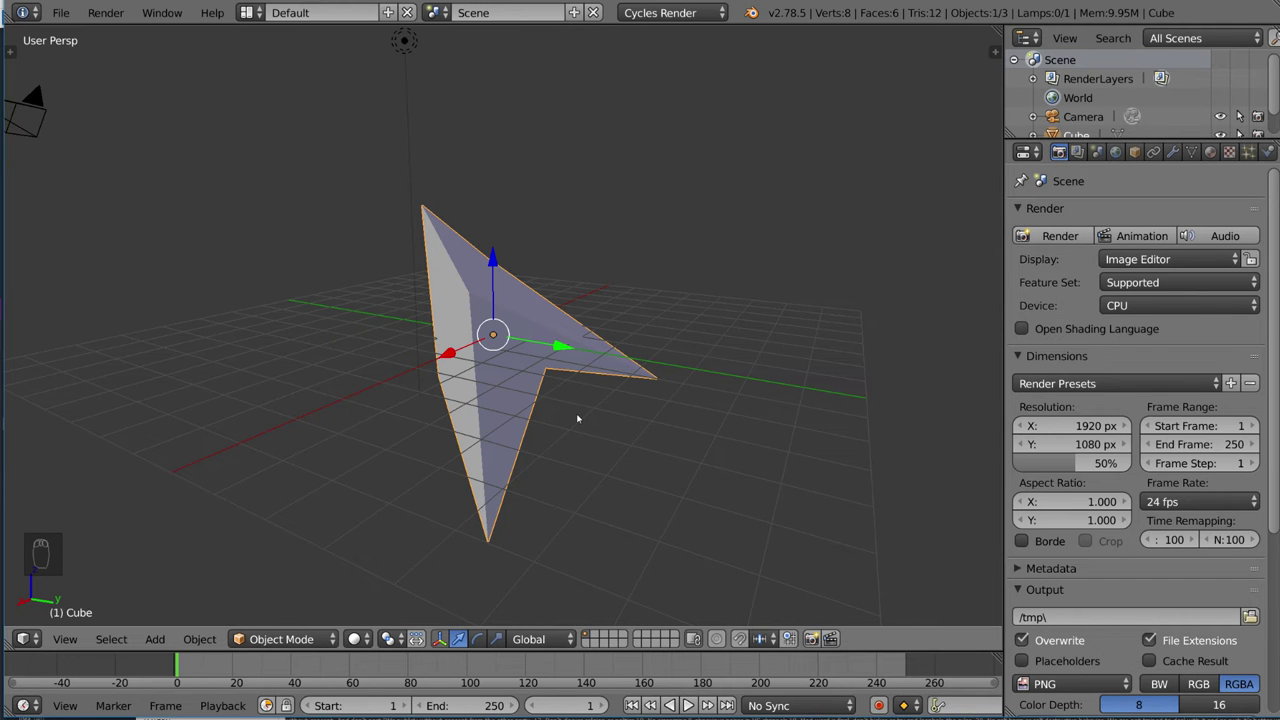
pyautogui.moveTo(576, 418); pyautogui.dragTo(477, 418, button='middle')
# Step: In Edit Mode, undo the mesh edits step by step with Ctrl+Z back toward the plain cube
pyautogui.press('Tab')
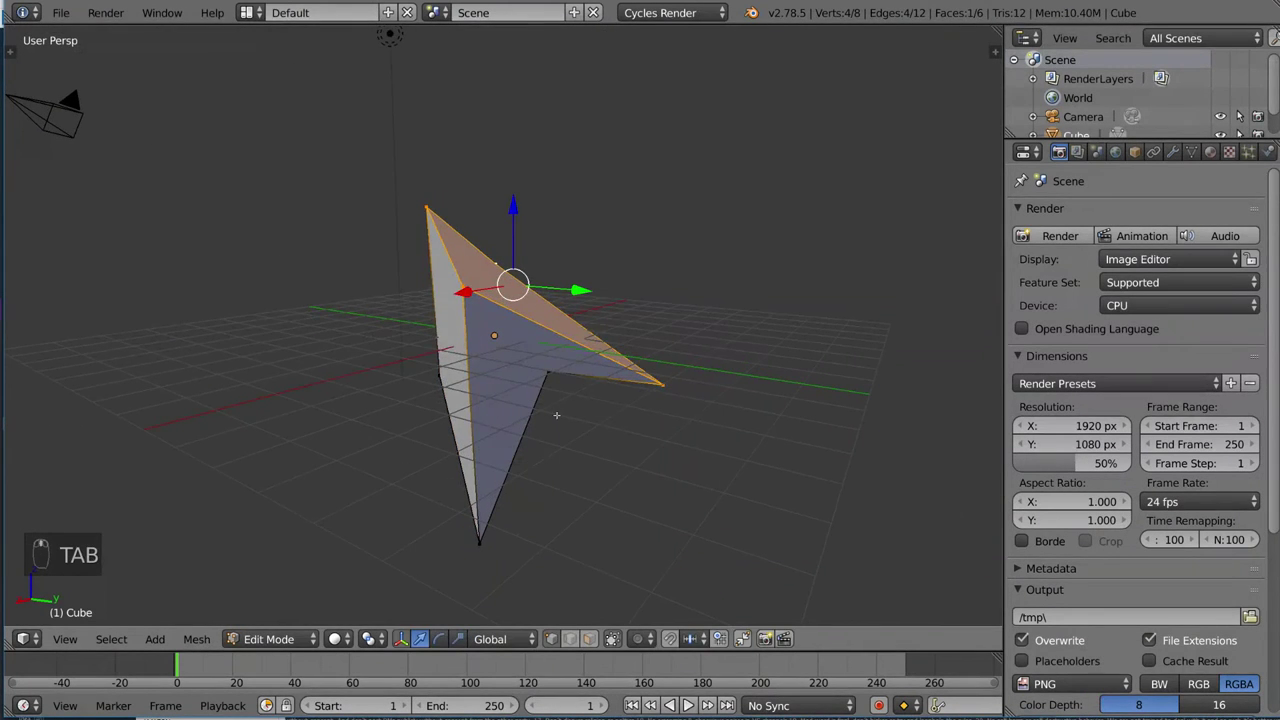
pyautogui.hotkey('ctrl', 'z')
pyautogui.hotkey('ctrl', 'z')
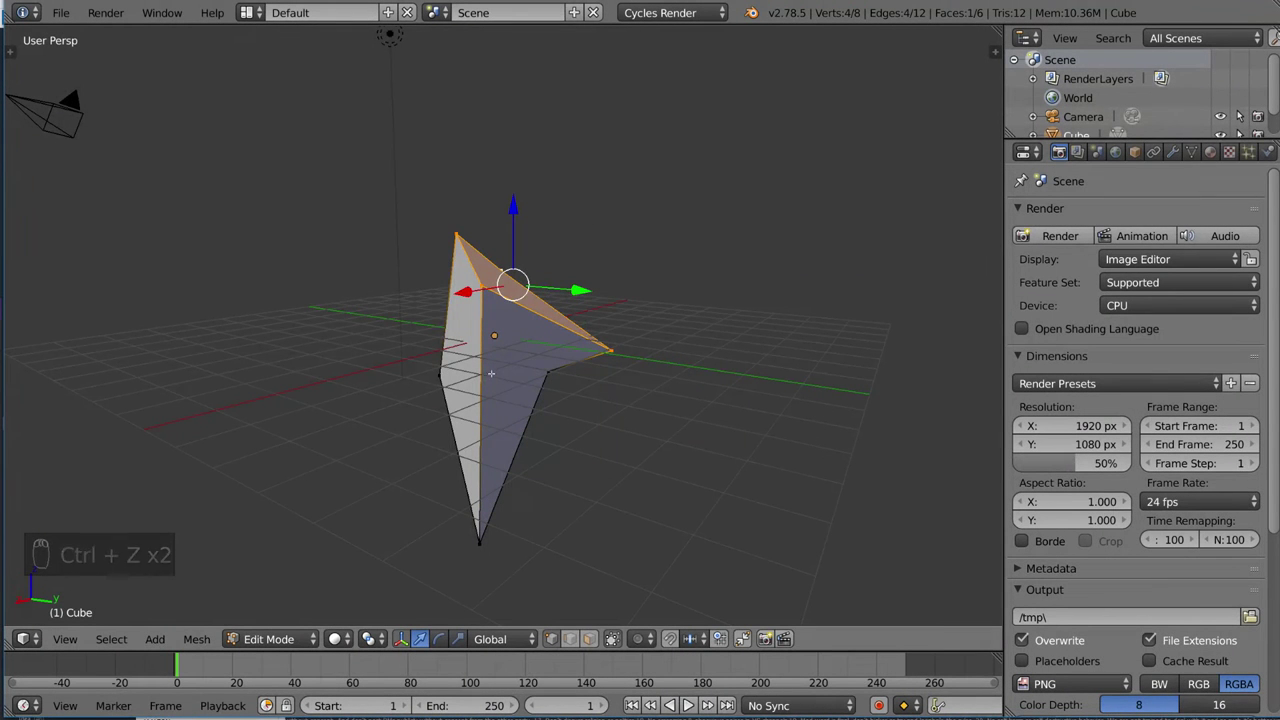
pyautogui.hotkey('ctrl', 'z')
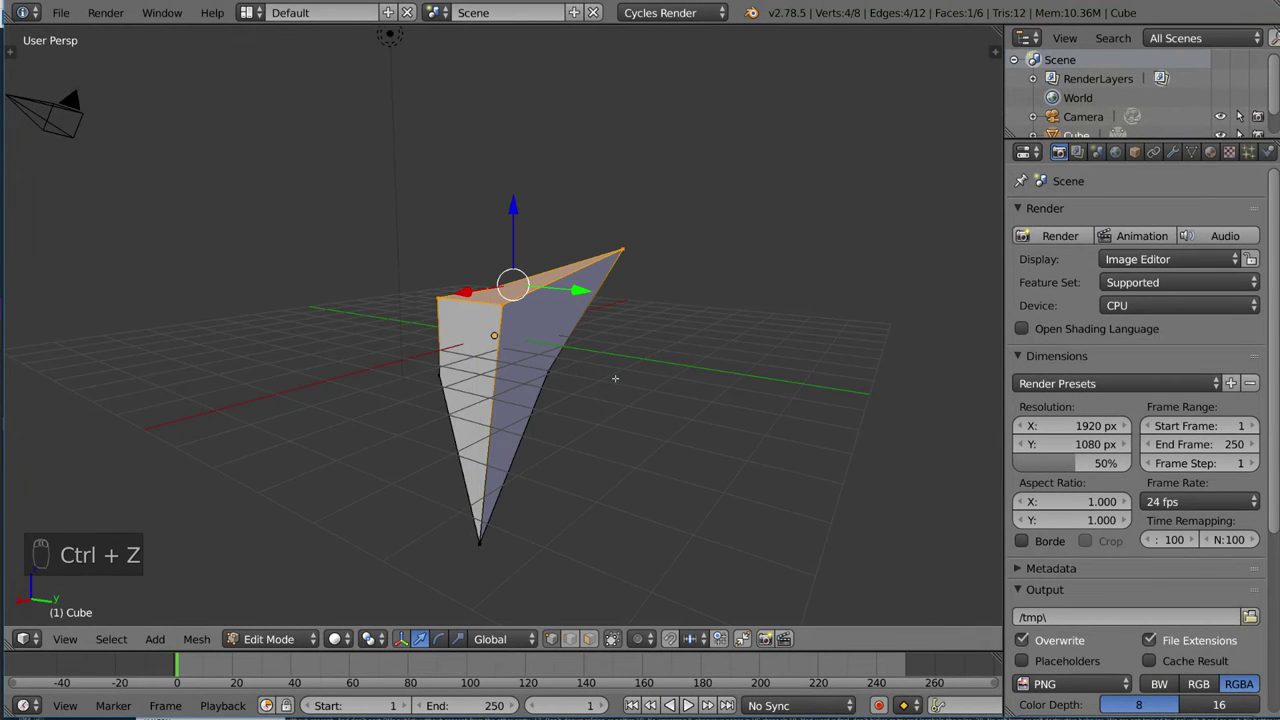
pyautogui.hotkey('ctrl', 'z')
pyautogui.hotkey('ctrl', 'z')
pyautogui.hotkey('ctrl', 'z')
pyautogui.hotkey('ctrl', 'z')
pyautogui.hotkey('ctrl', 'z')
pyautogui.hotkey('ctrl', 'z')
pyautogui.hotkey('ctrl', 'z')
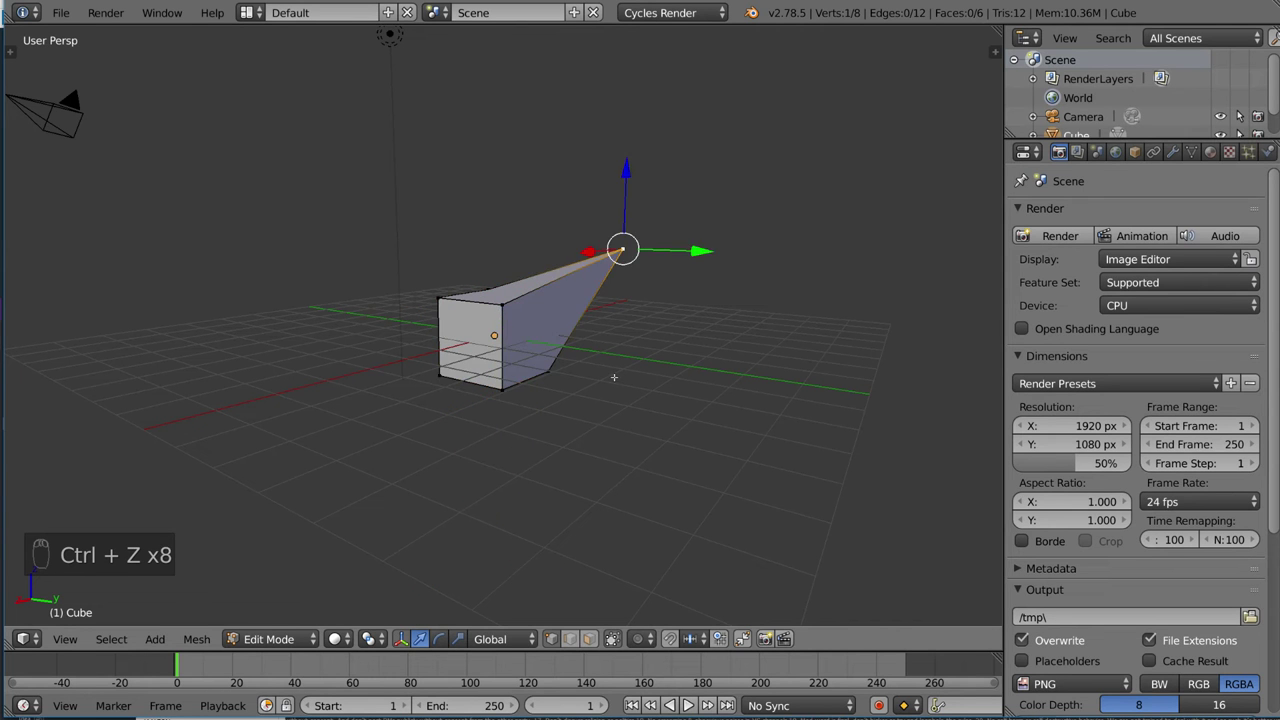
pyautogui.hotkey('ctrl', 'z')
pyautogui.moveTo(606, 374); pyautogui.dragTo(545, 386, button='middle')
# Step: Redo and undo the edits with Ctrl+Shift+Z and Ctrl+Z, restore the full arrow, then leave Edit Mode
pyautogui.hotkey('ctrl', 'shift', 'z')
pyautogui.hotkey('ctrl', 'shift', 'z')
pyautogui.hotkey('ctrl', 'shift', 'z')
pyautogui.hotkey('ctrl', 'shift', 'z')
pyautogui.hotkey('ctrl', 'shift', 'z')
pyautogui.hotkey('ctrl', 'shift', 'z')
pyautogui.hotkey('ctrl', 'shift', 'z')
pyautogui.hotkey('ctrl', 'shift', 'z')
pyautogui.hotkey('ctrl', 'shift', 'z')
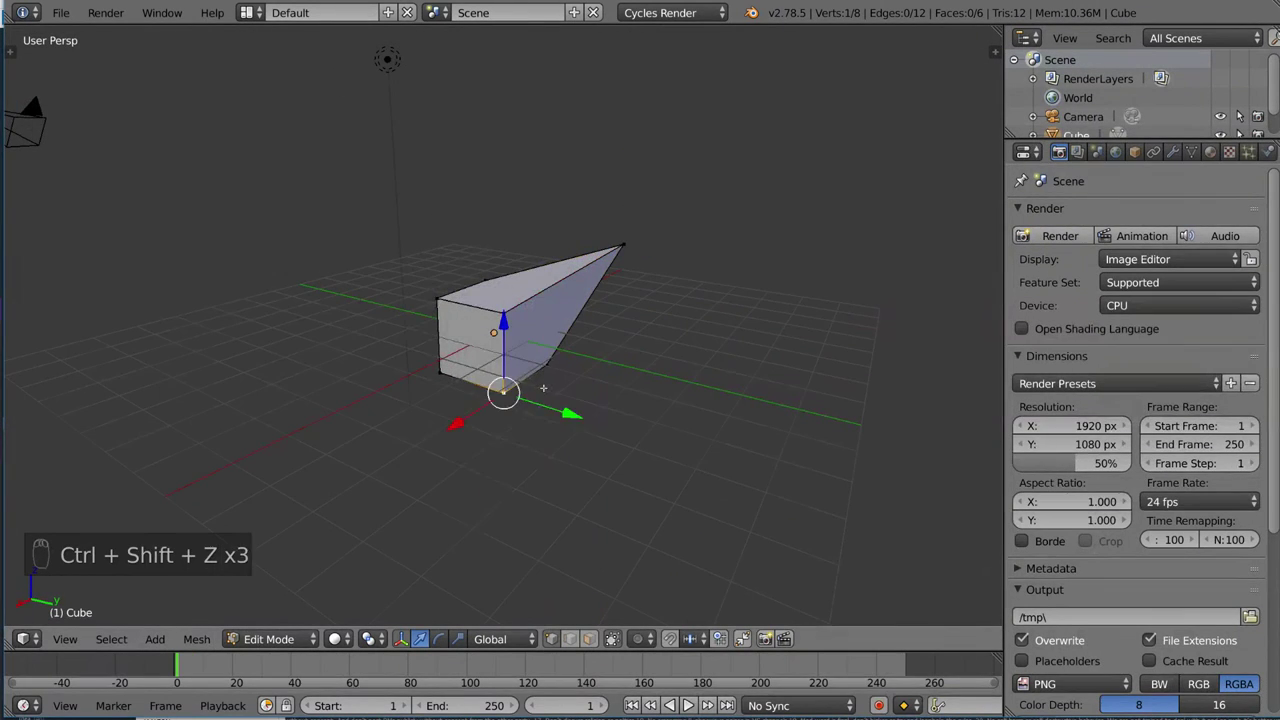
pyautogui.hotkey('ctrl', 'shift', 'z')
pyautogui.hotkey('ctrl', 'shift', 'z')
pyautogui.hotkey('ctrl', 'shift', 'z')
pyautogui.hotkey('ctrl', 'shift', 'z')
pyautogui.hotkey('ctrl', 'shift', 'z')
pyautogui.hotkey('ctrl', 'shift', 'z')
pyautogui.hotkey('ctrl', 'shift', 'z')
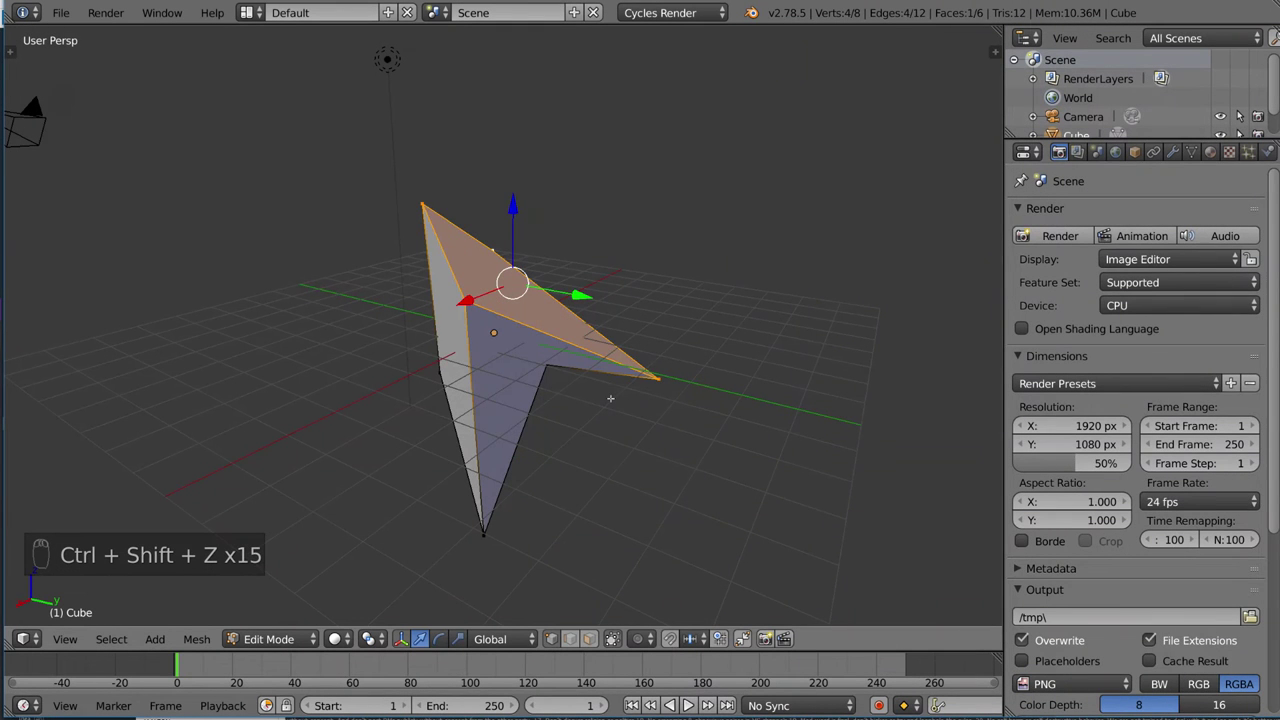
pyautogui.hotkey('ctrl', 'z')
pyautogui.hotkey('ctrl', 'z')
pyautogui.hotkey('ctrl', 'z')
pyautogui.hotkey('ctrl', 'z')
pyautogui.hotkey('ctrl', 'z')
pyautogui.hotkey('ctrl', 'z')
pyautogui.hotkey('ctrl', 'z')
pyautogui.hotkey('ctrl', 'z')
pyautogui.hotkey('ctrl', 'z')
pyautogui.hotkey('ctrl', 'z')
pyautogui.hotkey('ctrl', 'z')
pyautogui.hotkey('ctrl', 'z')
pyautogui.hotkey('ctrl', 'z')
pyautogui.hotkey('ctrl', 'z')
pyautogui.hotkey('ctrl', 'z')
pyautogui.hotkey('ctrl', 'z')
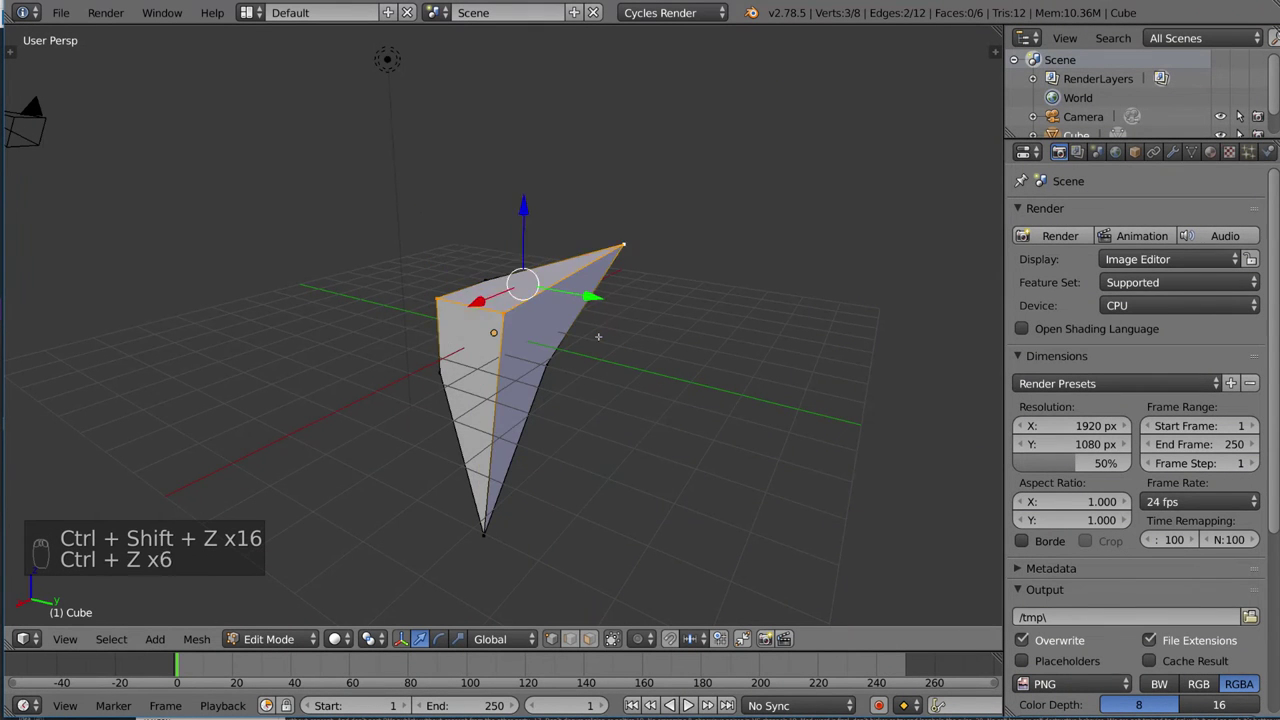
pyautogui.hotkey('ctrl', 'shift', 'z')
pyautogui.hotkey('ctrl', 'shift', 'z')
pyautogui.hotkey('ctrl', 'shift', 'z')
pyautogui.hotkey('ctrl', 'shift', 'z')
pyautogui.hotkey('ctrl', 'z')
pyautogui.hotkey('ctrl', 'z')
pyautogui.hotkey('ctrl', 'z')
pyautogui.hotkey('ctrl', 'z')
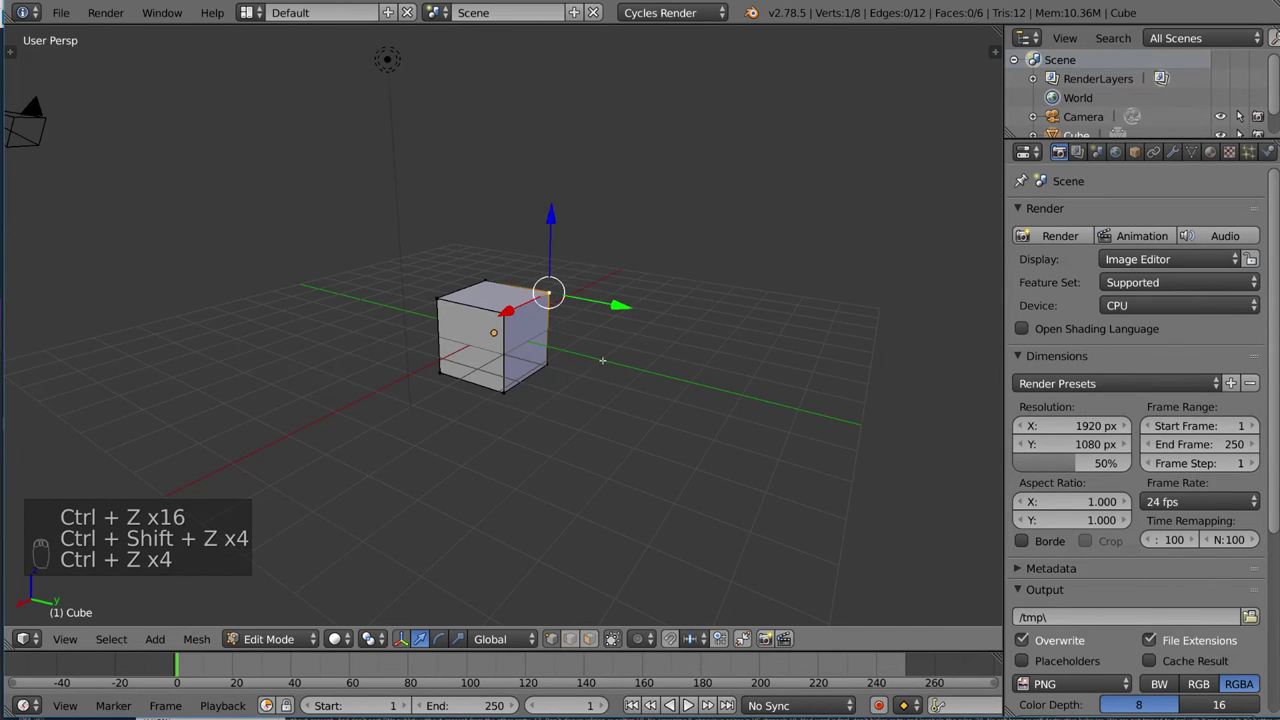
pyautogui.hotkey('ctrl', 'shift', 'z')
pyautogui.hotkey('ctrl', 'shift', 'z')
pyautogui.hotkey('ctrl', 'shift', 'z')
pyautogui.hotkey('ctrl', 'shift', 'z')
pyautogui.hotkey('ctrl', 'shift', 'z')
pyautogui.hotkey('ctrl', 'shift', 'z')
pyautogui.hotkey('ctrl', 'shift', 'z')
pyautogui.hotkey('ctrl', 'shift', 'z')
pyautogui.hotkey('ctrl', 'shift', 'z')
pyautogui.hotkey('ctrl', 'shift', 'z')
pyautogui.hotkey('ctrl', 'shift', 'z')
pyautogui.hotkey('ctrl', 'shift', 'z')
pyautogui.hotkey('ctrl', 'shift', 'z')
pyautogui.hotkey('ctrl', 'shift', 'z')
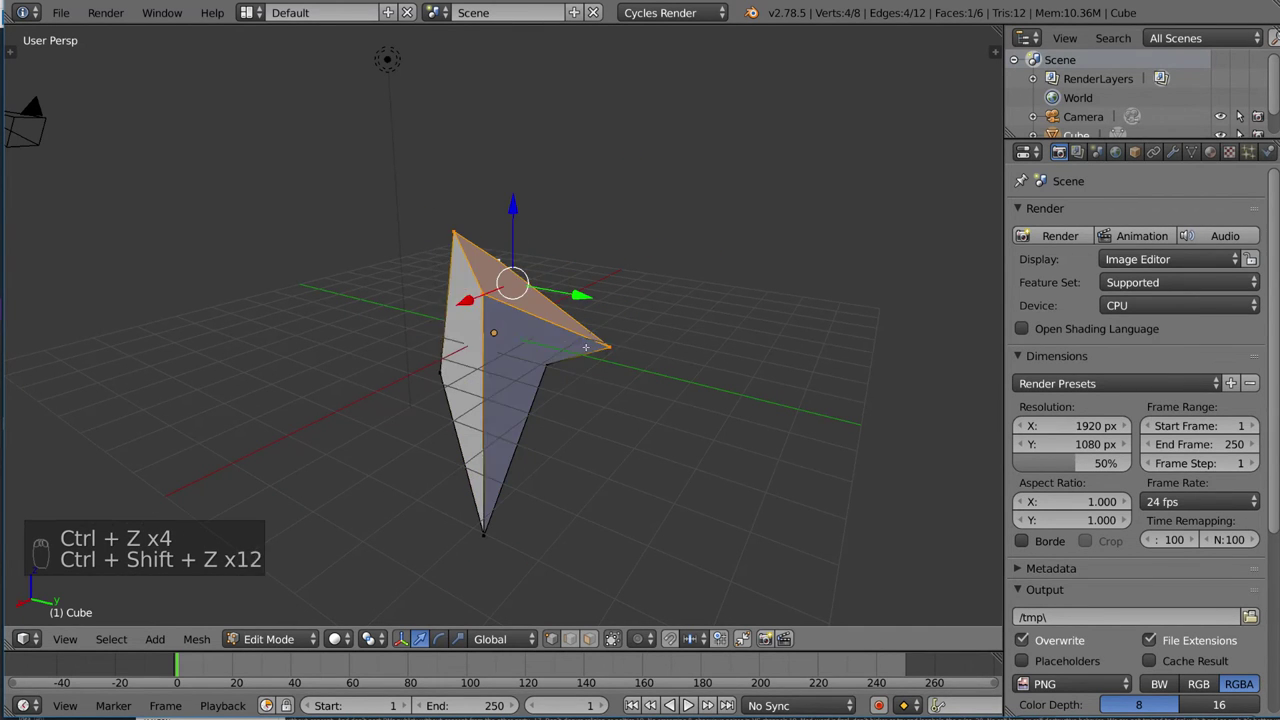
pyautogui.hotkey('ctrl', 'shift', 'z')
pyautogui.hotkey('ctrl', 'shift', 'z')
pyautogui.hotkey('ctrl', 'shift', 'z')
pyautogui.press('Tab')
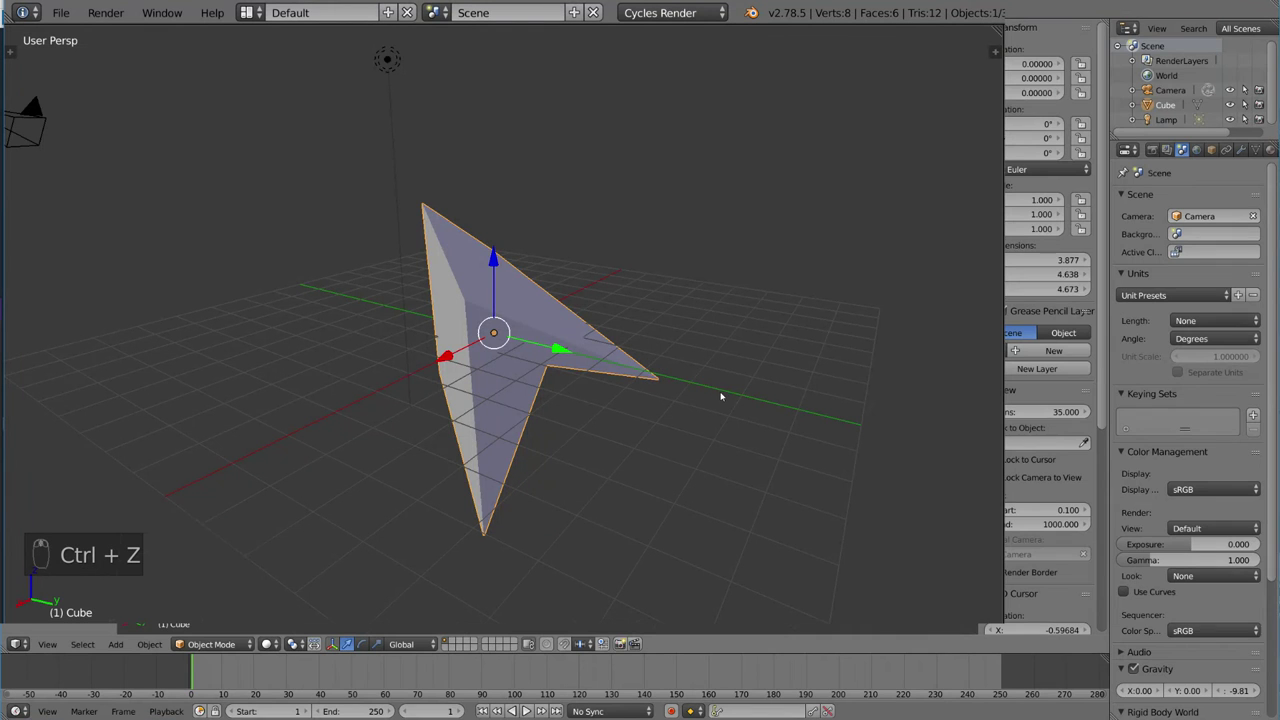
pyautogui.hotkey('ctrl', 'z')
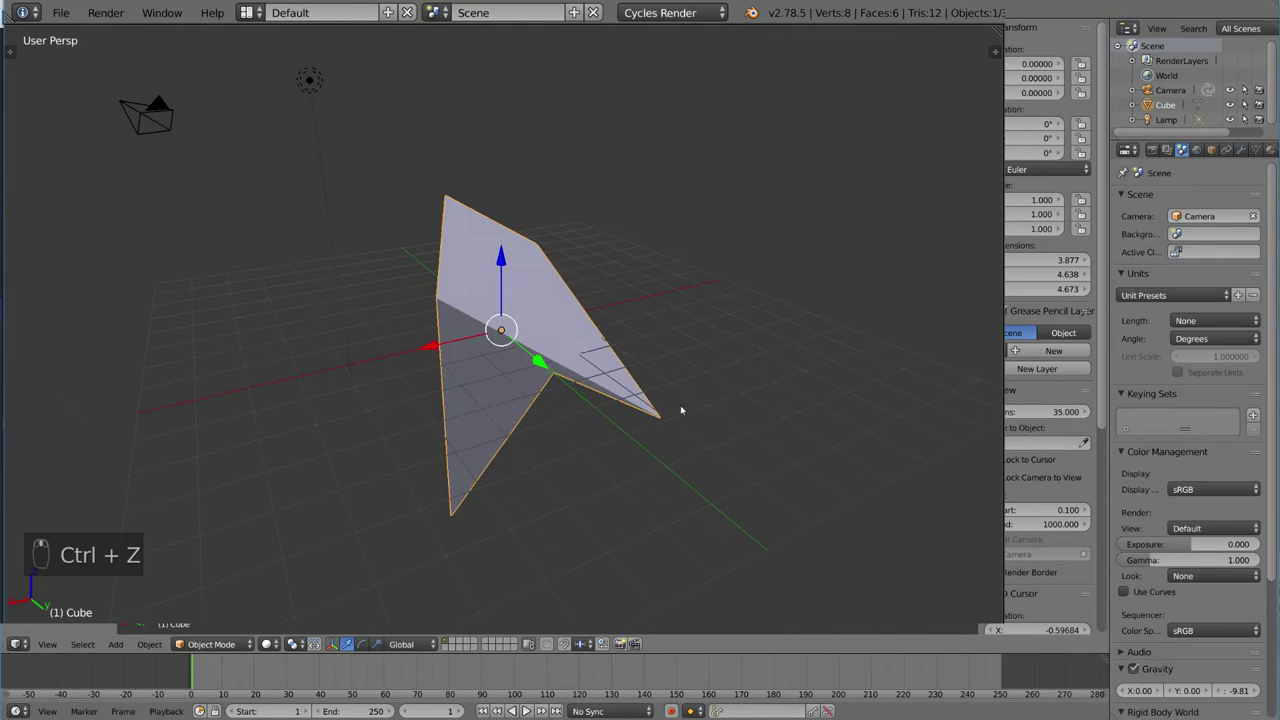
pyautogui.hotkey('ctrl', 'z')
pyautogui.moveTo(626, 397); pyautogui.dragTo(691, 371, button='middle')
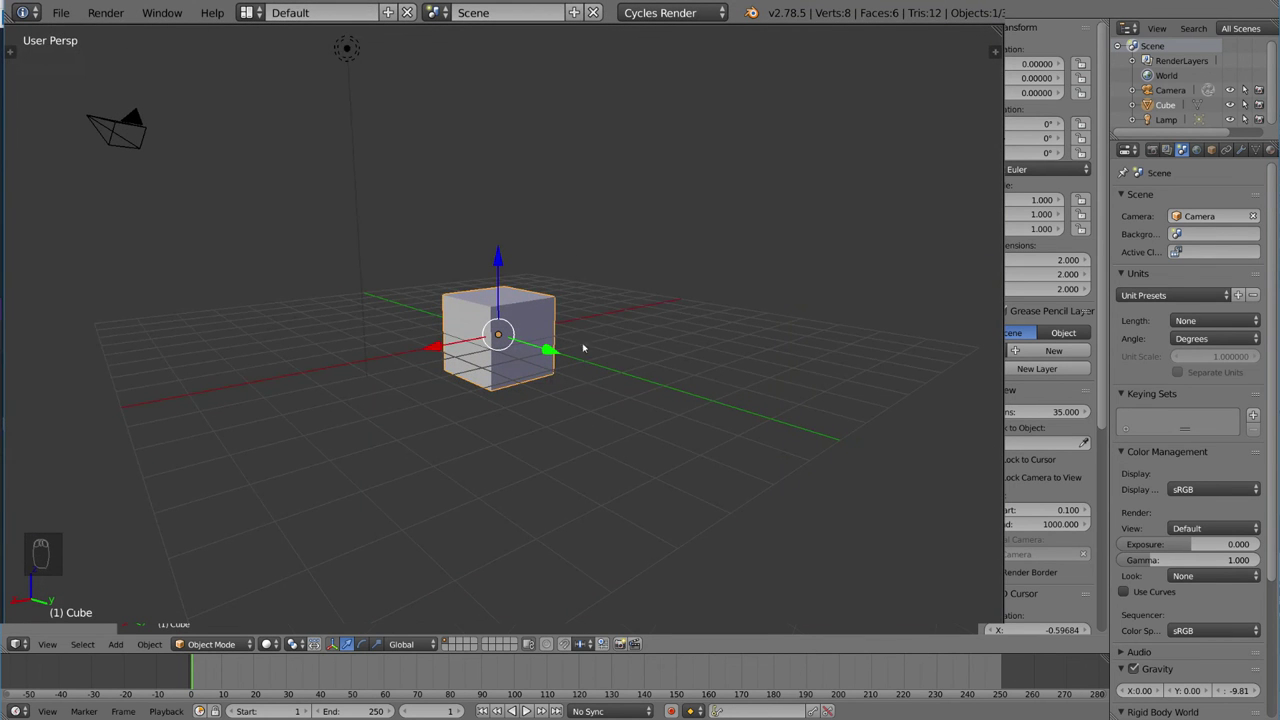
pyautogui.moveTo(551, 375); pyautogui.dragTo(544, 384, button='middle')
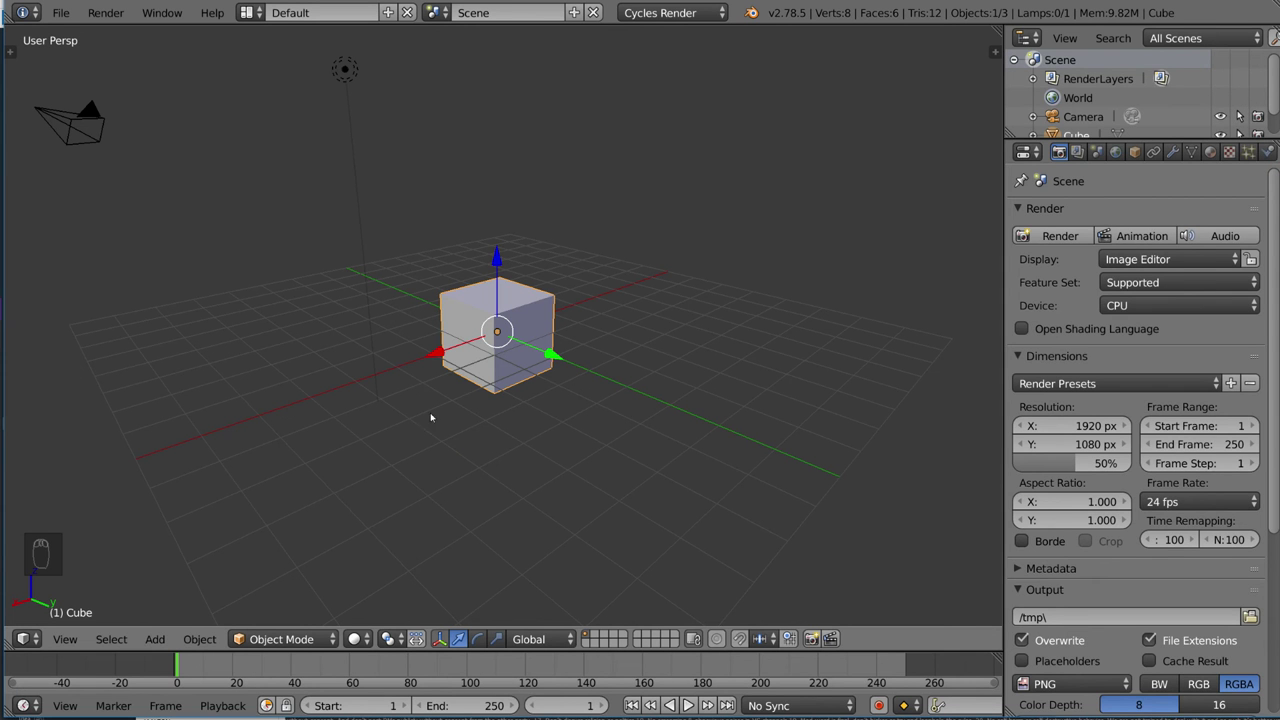
pyautogui.hotkey('ctrl', 'shift', 'z')
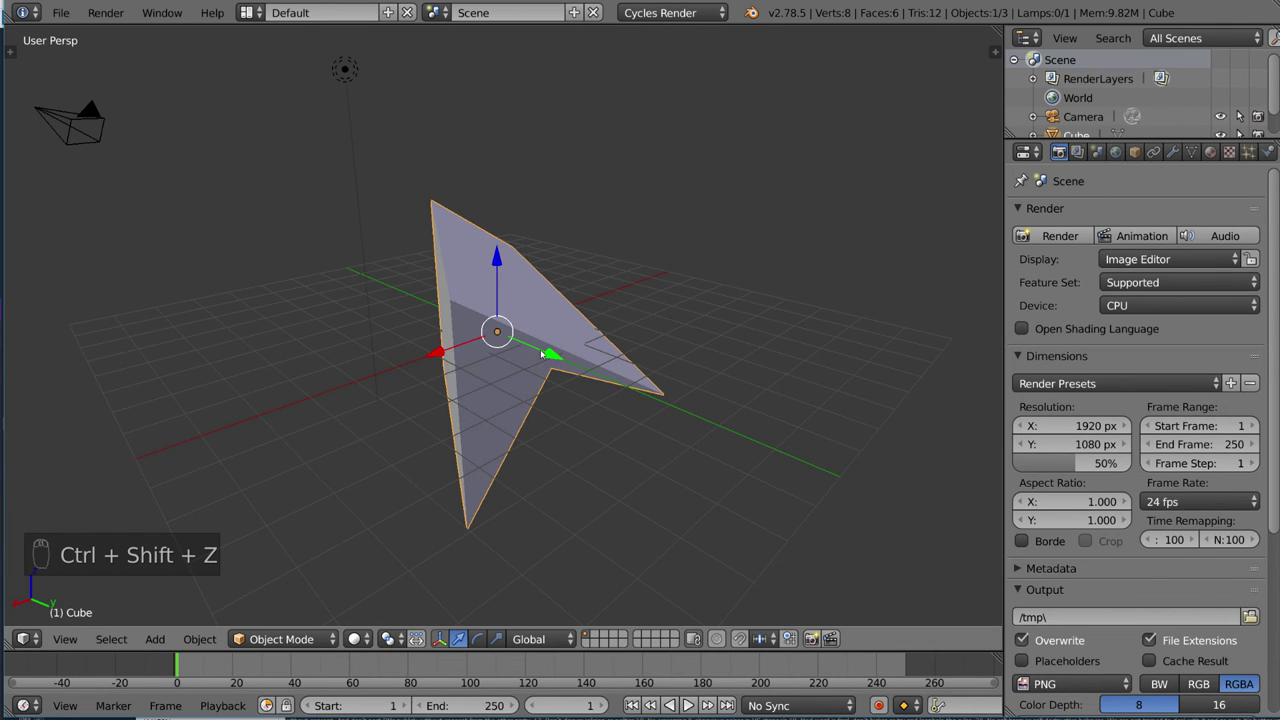
pyautogui.press('Tab')
pyautogui.moveTo(600, 344); pyautogui.dragTo(604, 370, button='middle')
pyautogui.hotkey('ctrl', 'z')
pyautogui.hotkey('ctrl', 'z')
pyautogui.hotkey('ctrl', 'z')
pyautogui.hotkey('ctrl', 'z')
pyautogui.hotkey('ctrl', 'z')
pyautogui.hotkey('ctrl', 'z')
pyautogui.hotkey('ctrl', 'z')
pyautogui.hotkey('ctrl', 'z')
pyautogui.hotkey('ctrl', 'z')
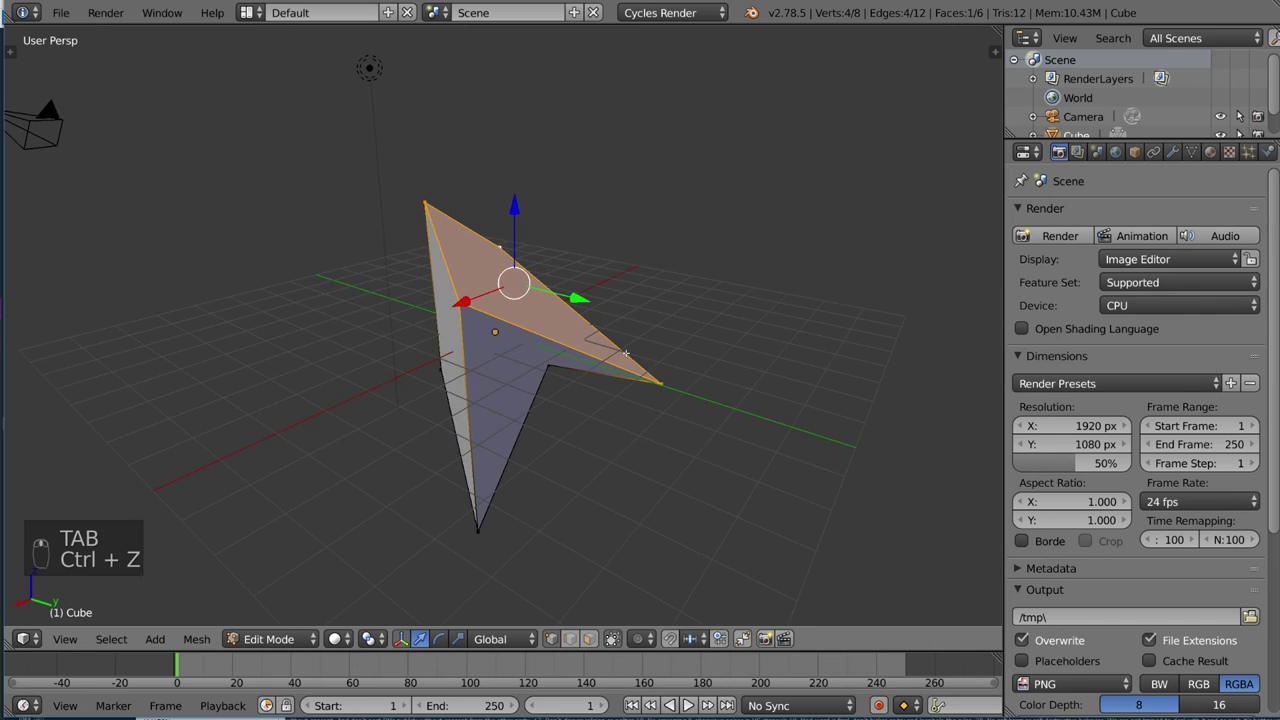
pyautogui.hotkey('ctrl', 'z')
pyautogui.hotkey('ctrl', 'z')
pyautogui.hotkey('ctrl', 'z')
pyautogui.hotkey('ctrl', 'z')
pyautogui.hotkey('ctrl', 'z')
pyautogui.hotkey('ctrl', 'z')
pyautogui.hotkey('ctrl', 'z')
pyautogui.hotkey('ctrl', 'z')
pyautogui.hotkey('ctrl', 'z')
pyautogui.hotkey('ctrl', 'z')
pyautogui.hotkey('ctrl', 'z')
pyautogui.hotkey('ctrl', 'z')
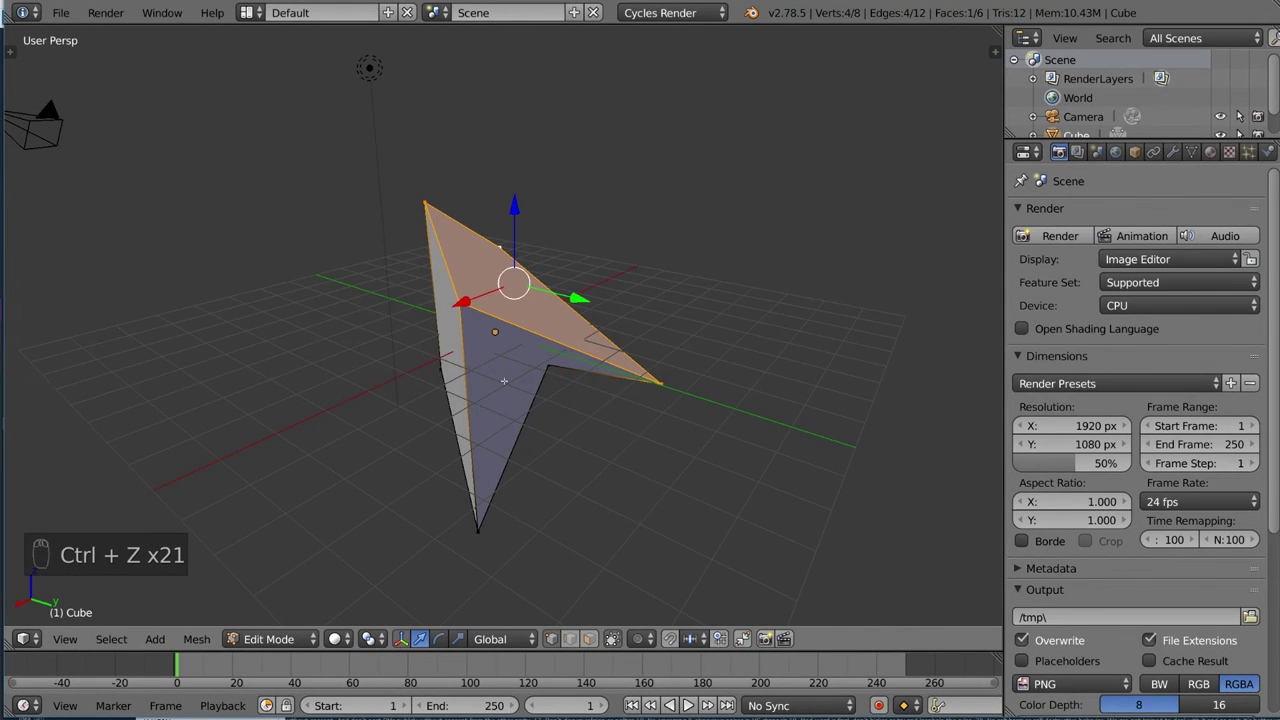
pyautogui.moveTo(618, 368); pyautogui.dragTo(740, 345, button='middle')
pyautogui.moveTo(503, 366); pyautogui.dragTo(589, 333, button='middle')
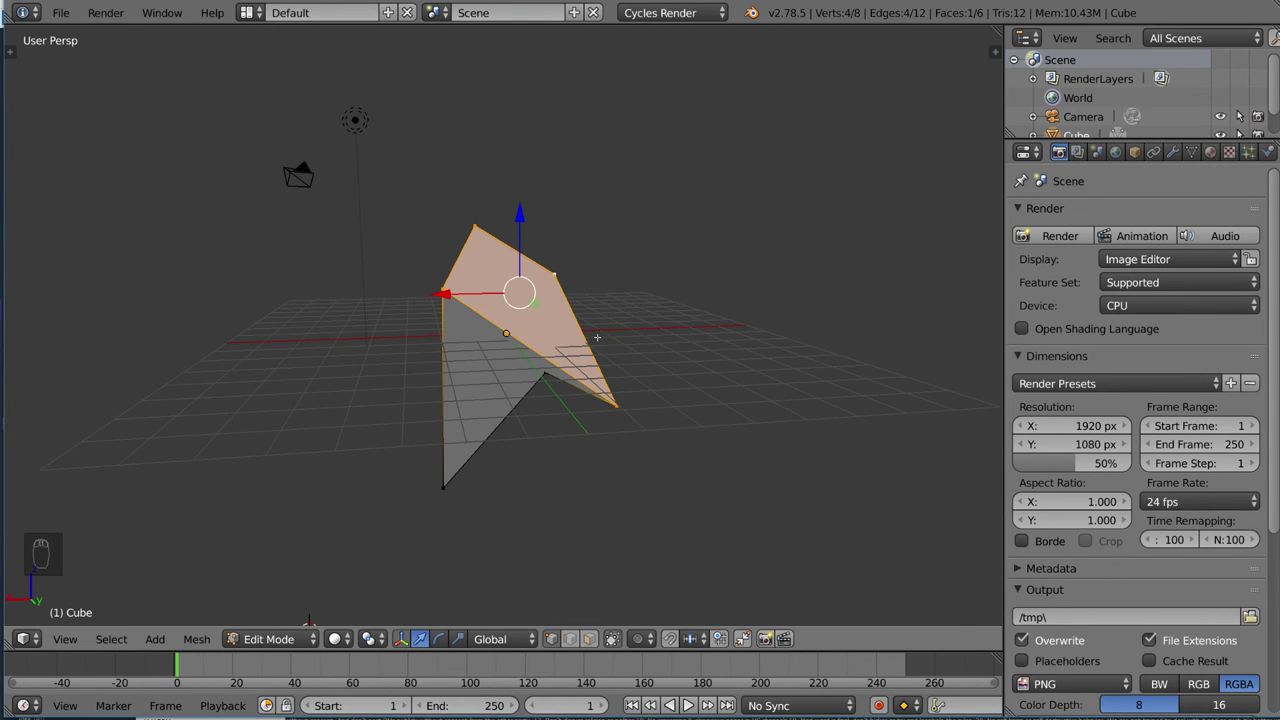
pyautogui.press('Tab')
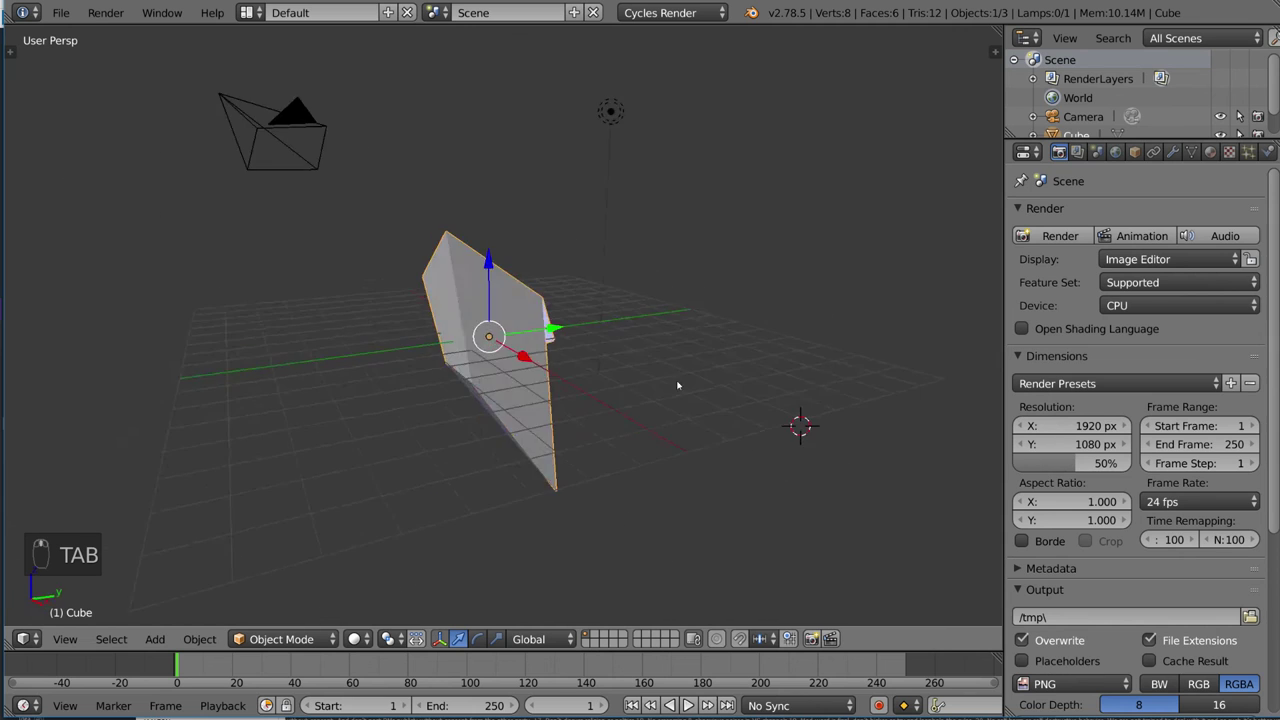